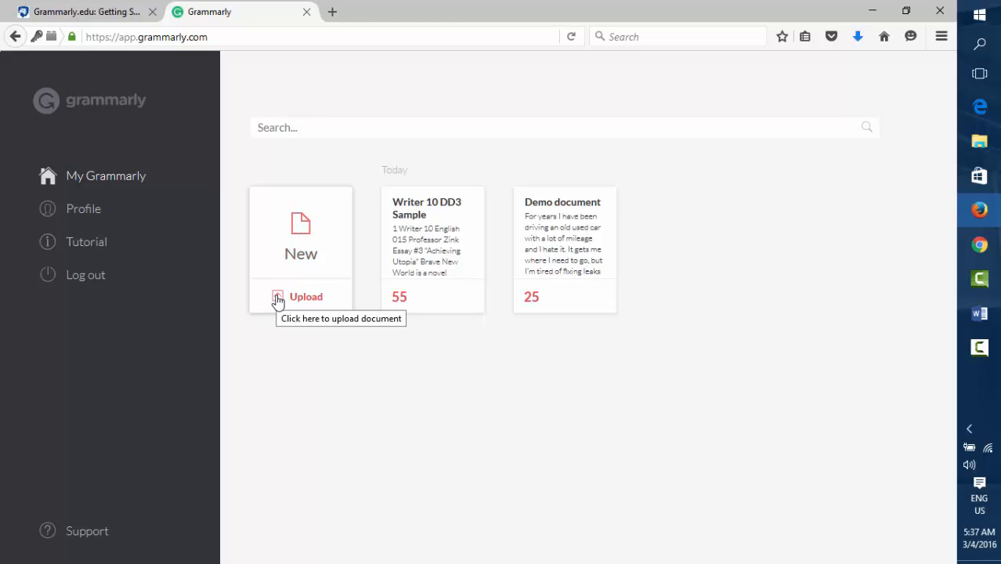
- Upload the Word document Writer 10 DD3 Sample from Box Sync > _Penn State Harrisburg > PAST COURSE FILES > Misc. DD Samples
left_click(278, 300)
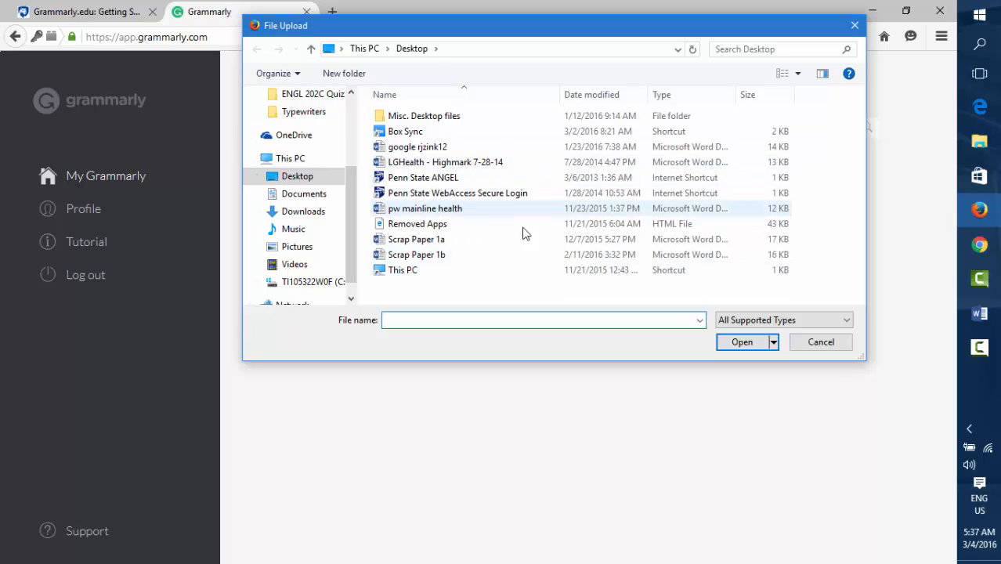
left_click(425, 136)
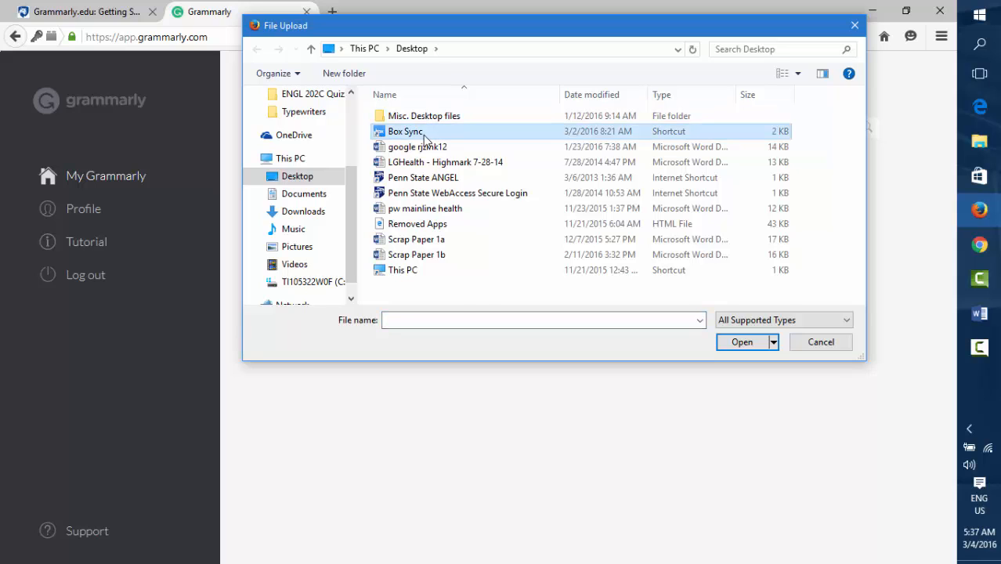
double_click(424, 133)
double_click(442, 118)
scroll(443, 224, "down", 4)
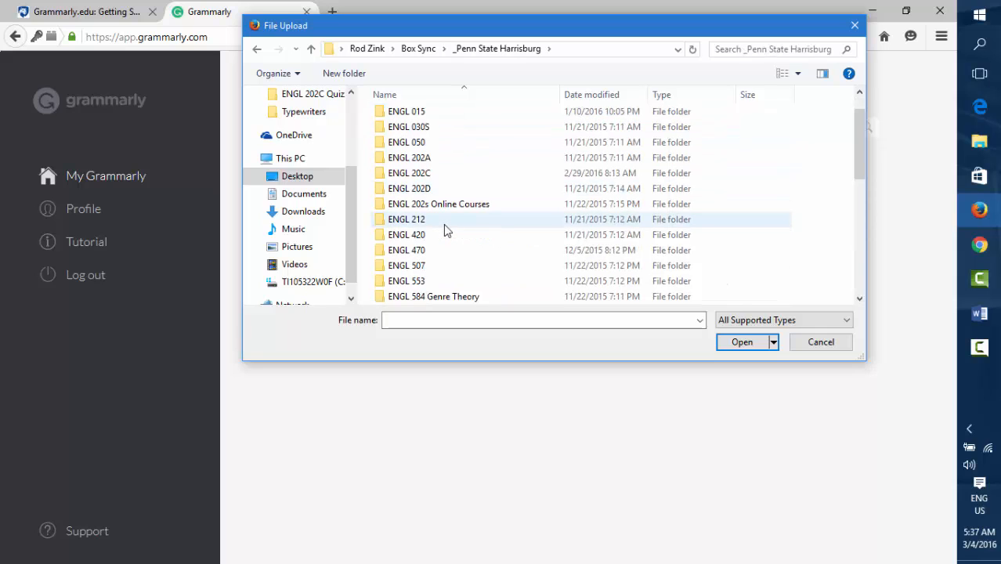
scroll(445, 229, "down", 1)
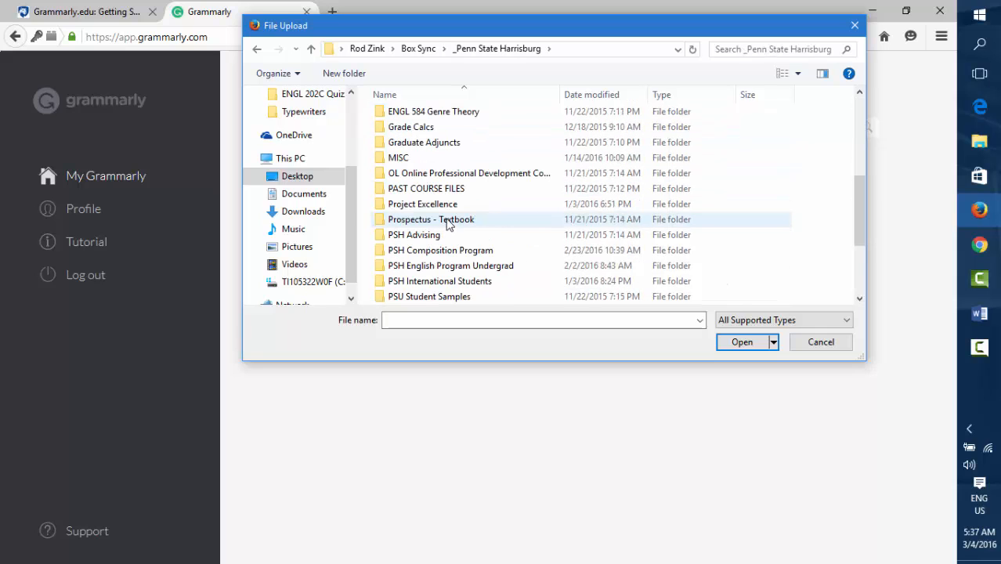
double_click(455, 193)
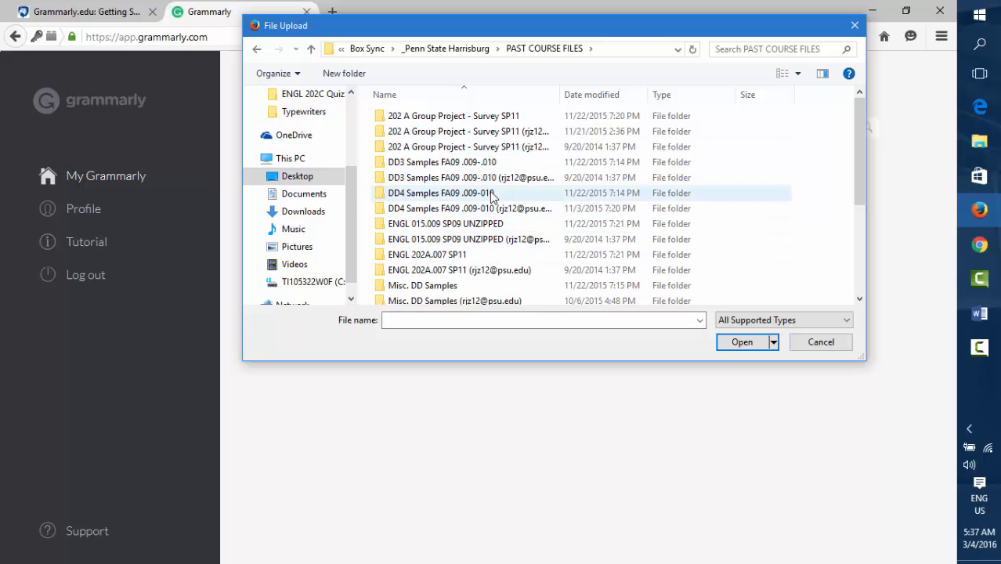
double_click(485, 286)
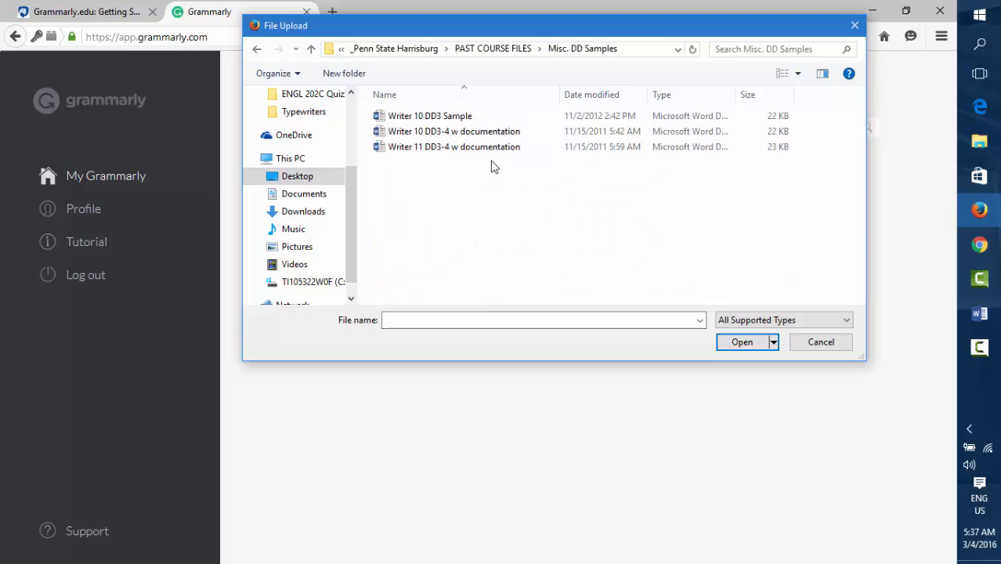
double_click(506, 117)
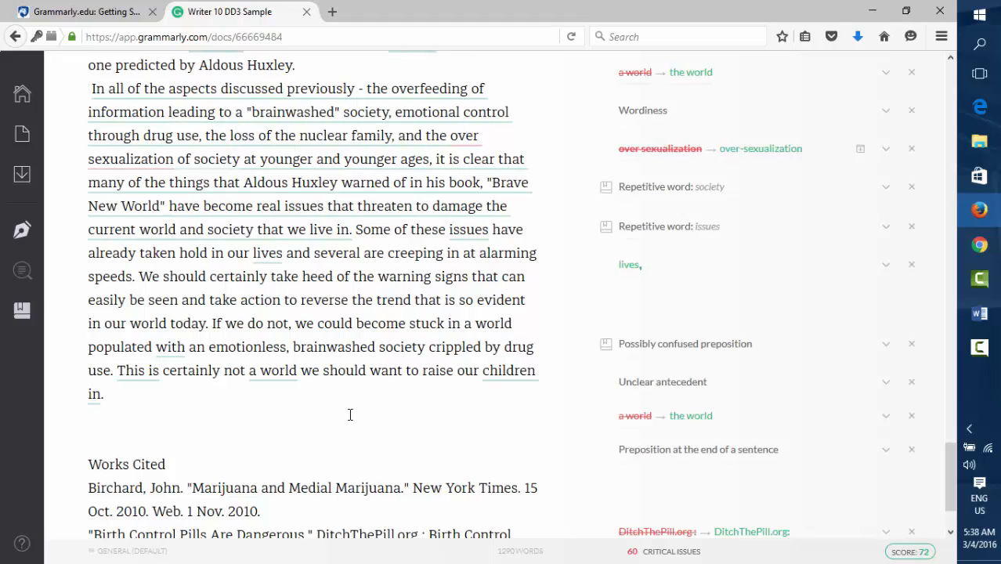
- Read the full explanation of the passive voice alert on "was published" in the essay's opening paragraph, then collapse it
scroll(349, 414, "up", 6)
scroll(355, 410, "up", 10)
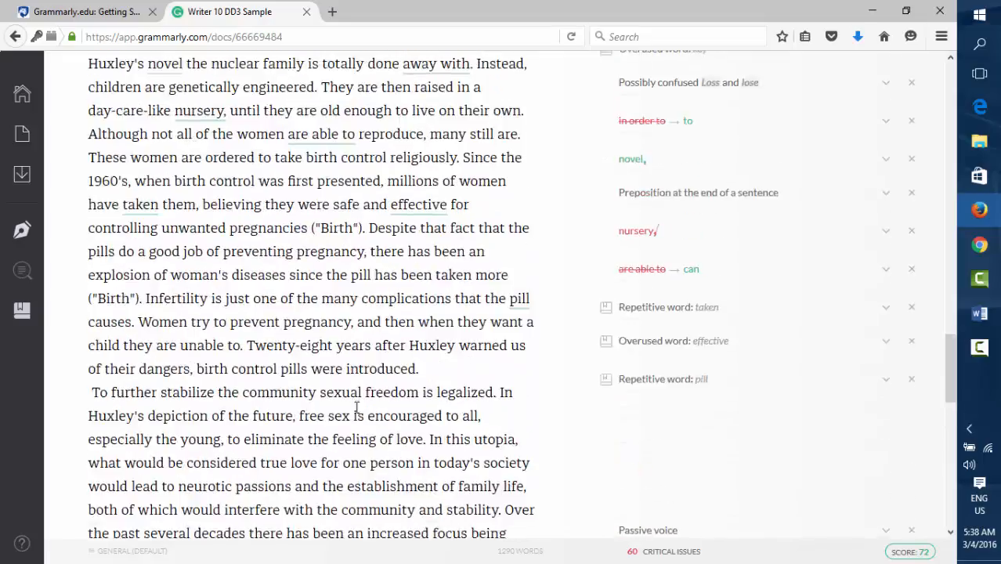
scroll(368, 400, "up", 11)
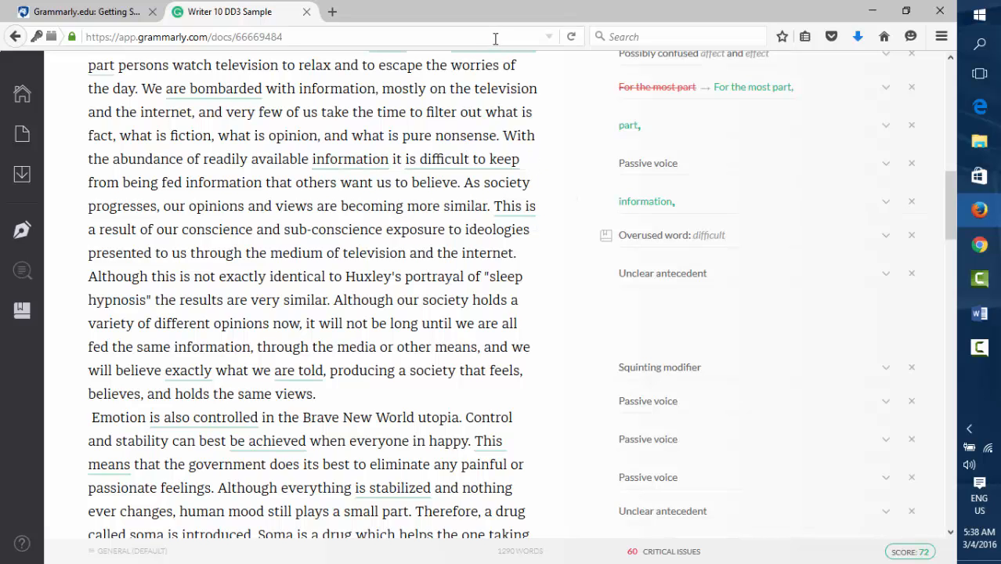
scroll(510, 237, "up", 1)
scroll(509, 238, "up", 5)
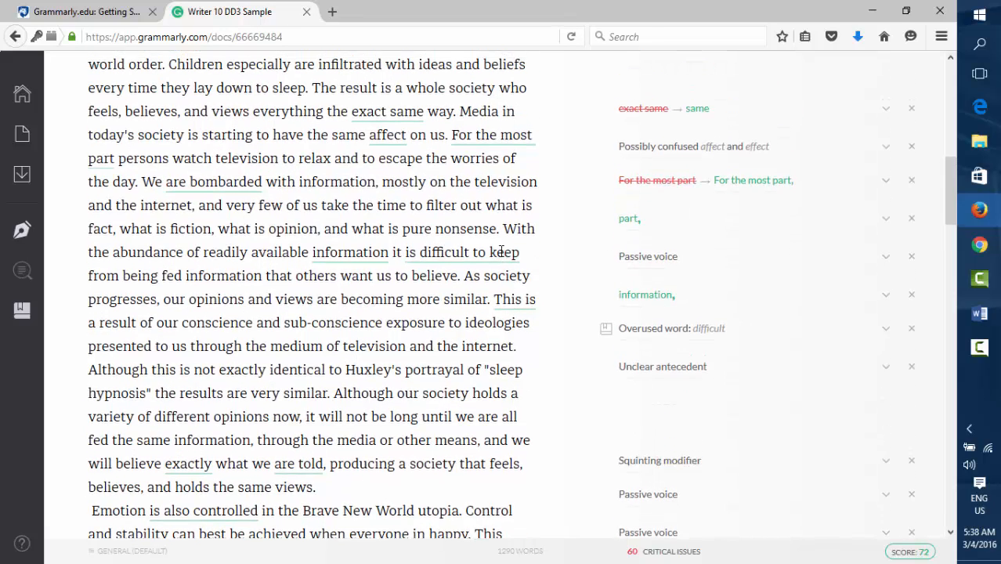
scroll(501, 252, "up", 3)
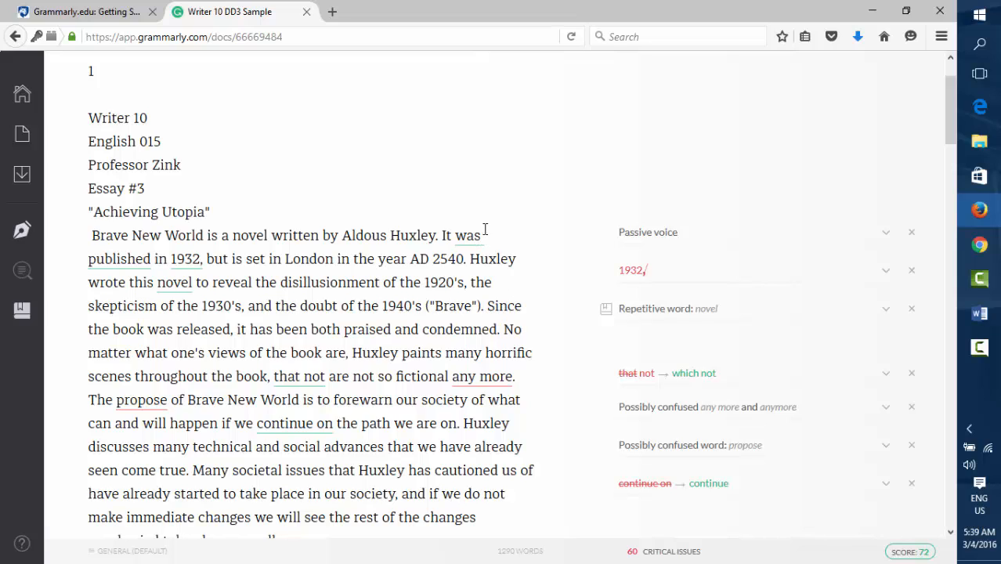
left_click(656, 234)
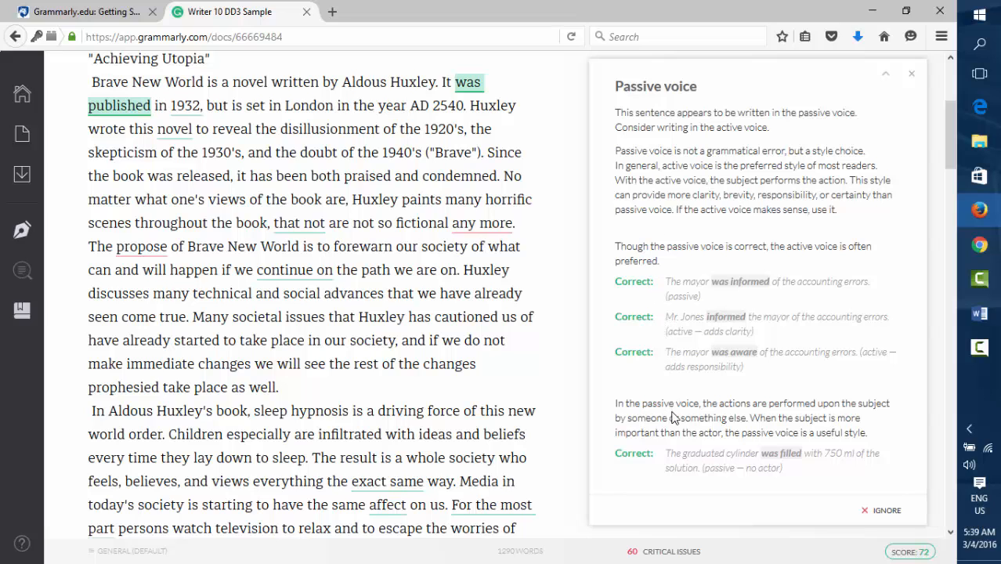
scroll(678, 411, "down", 2)
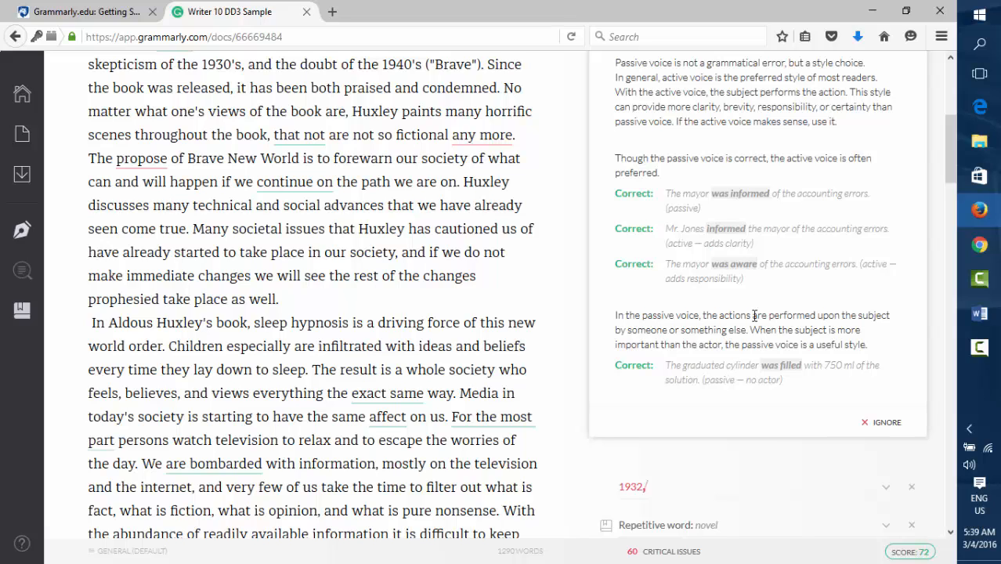
scroll(782, 268, "up", 2)
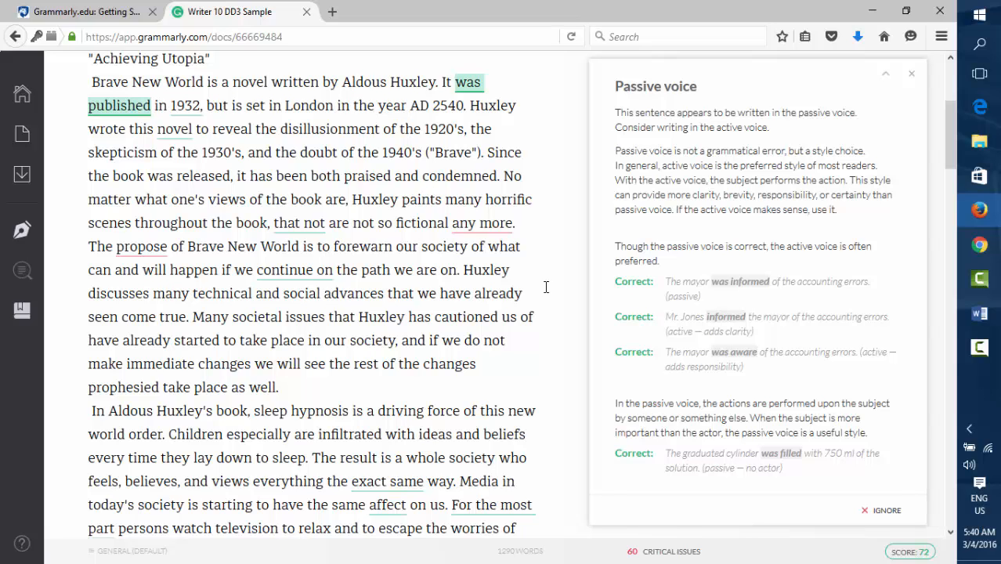
left_click(564, 161)
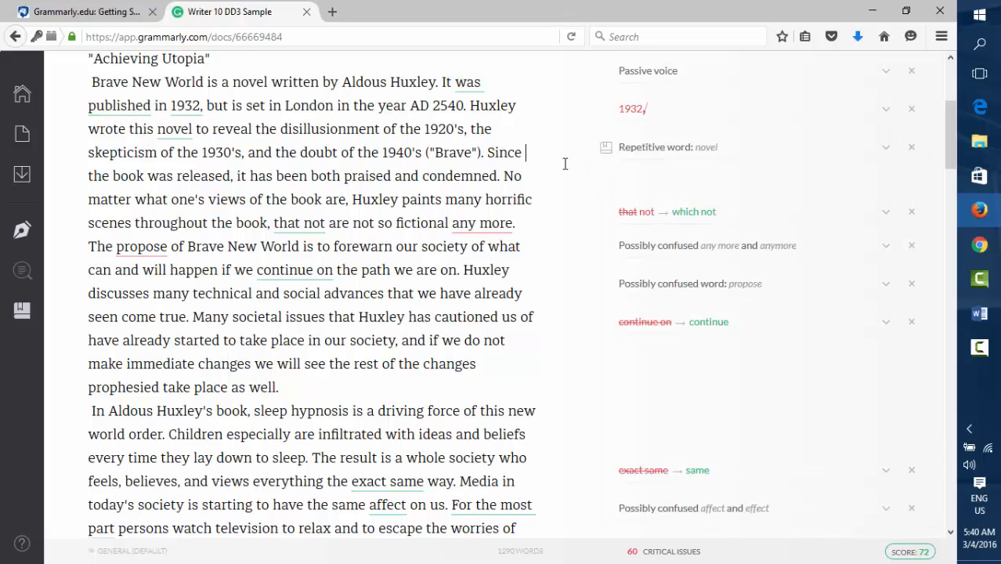
scroll(566, 168, "up", 2)
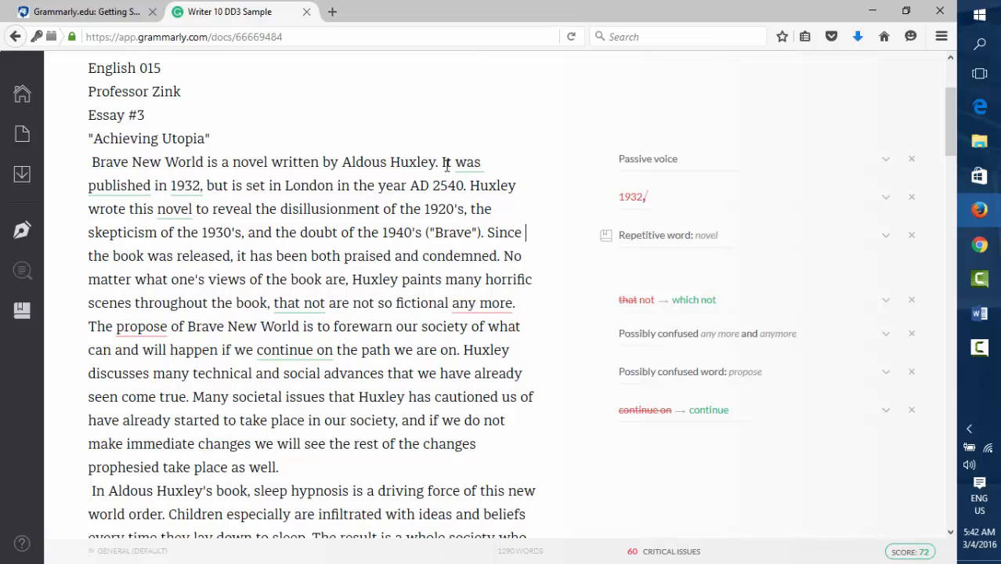
- Reopen the passive voice alert on "was published" in the opening paragraph and ignore the suggestion
left_click(658, 161)
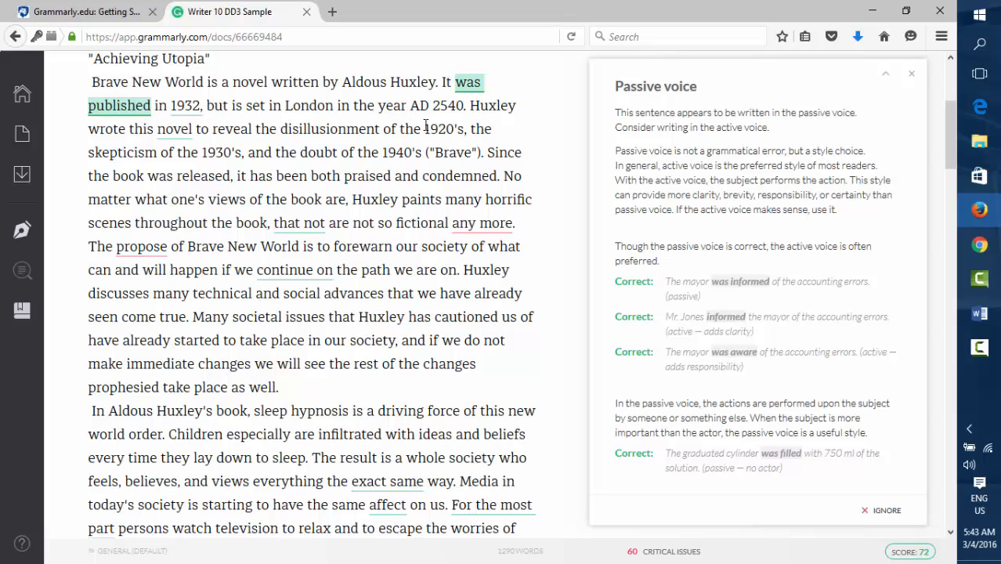
left_click(306, 129)
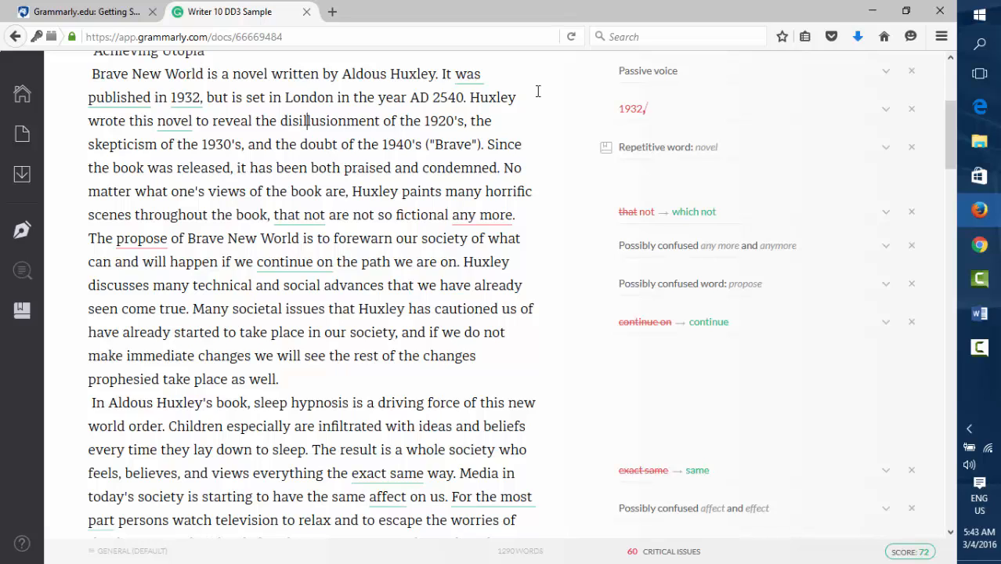
left_click(651, 76)
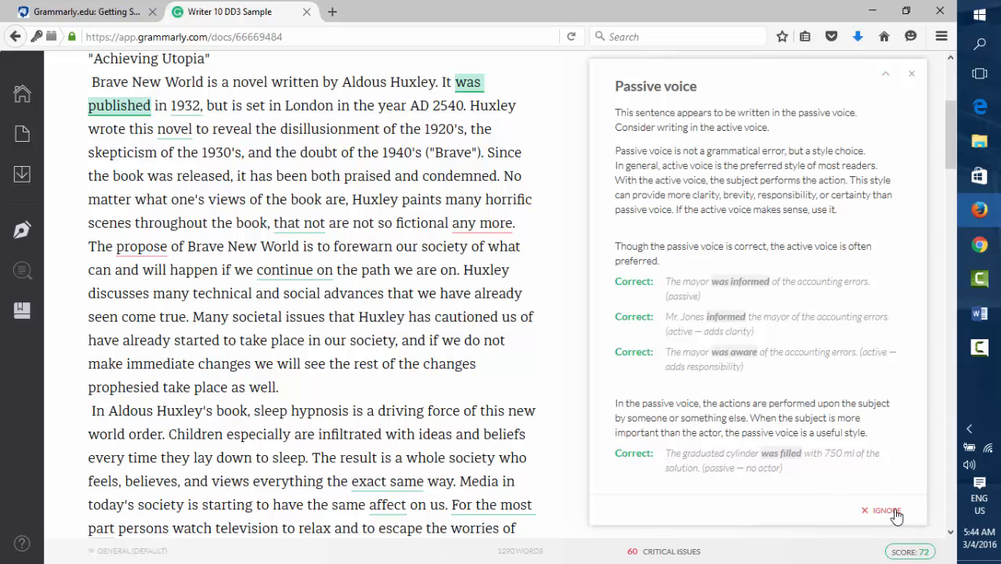
left_click(887, 511)
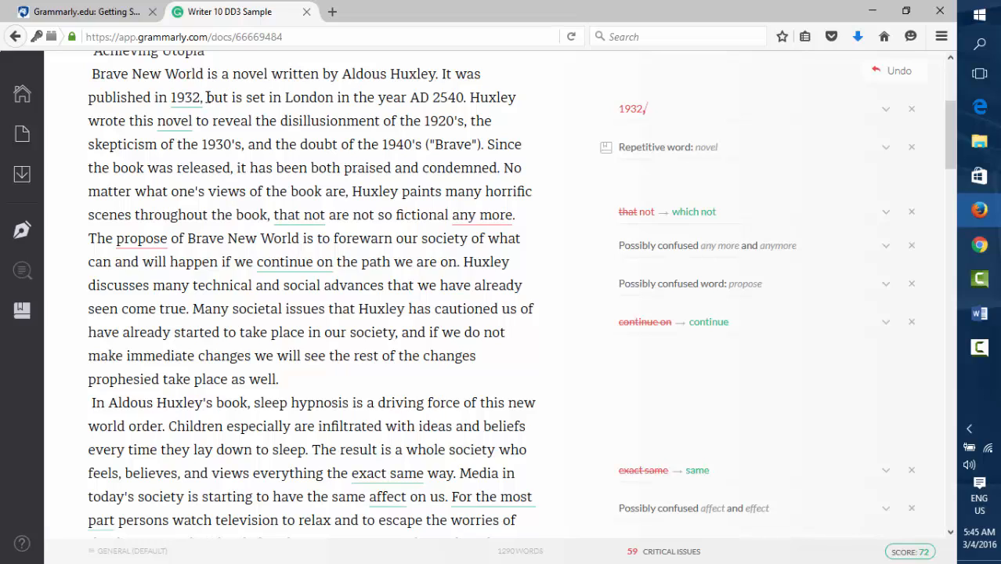
- Check the incorrect comma alert on "1932," before "but is set in London" and dismiss it, keeping the comma
left_click_drag(206, 98, 230, 98)
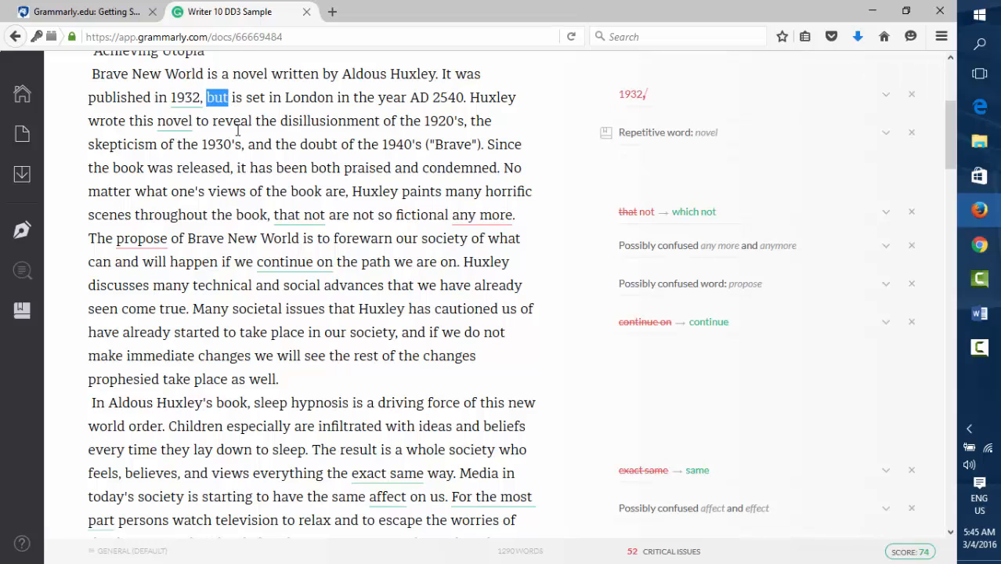
left_click_drag(206, 97, 187, 98)
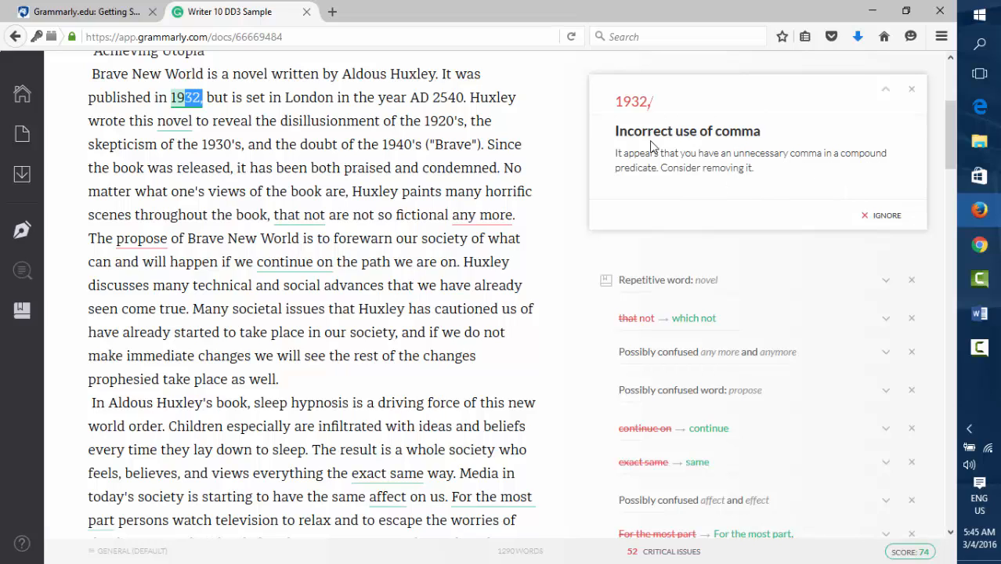
left_click(212, 99)
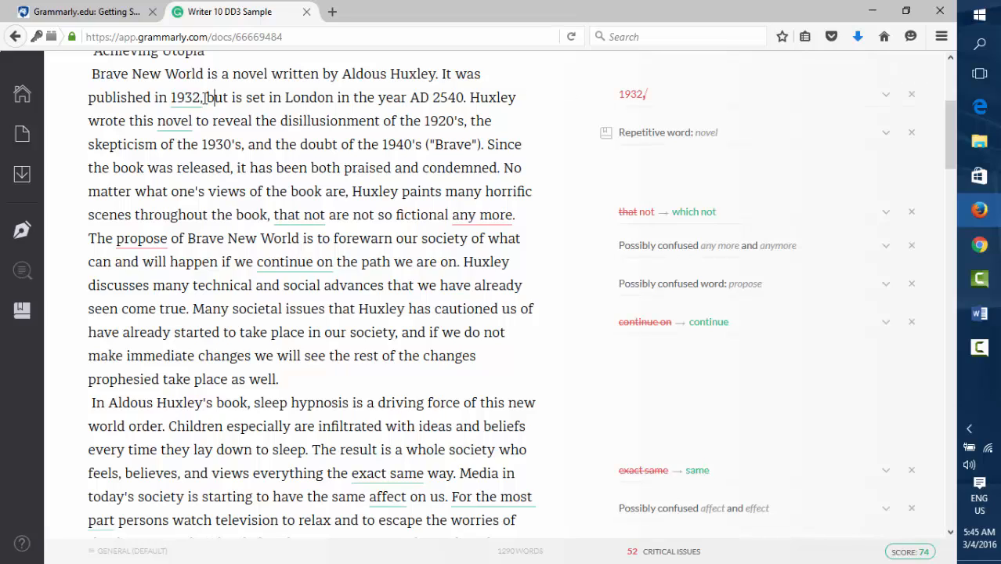
left_click(913, 94)
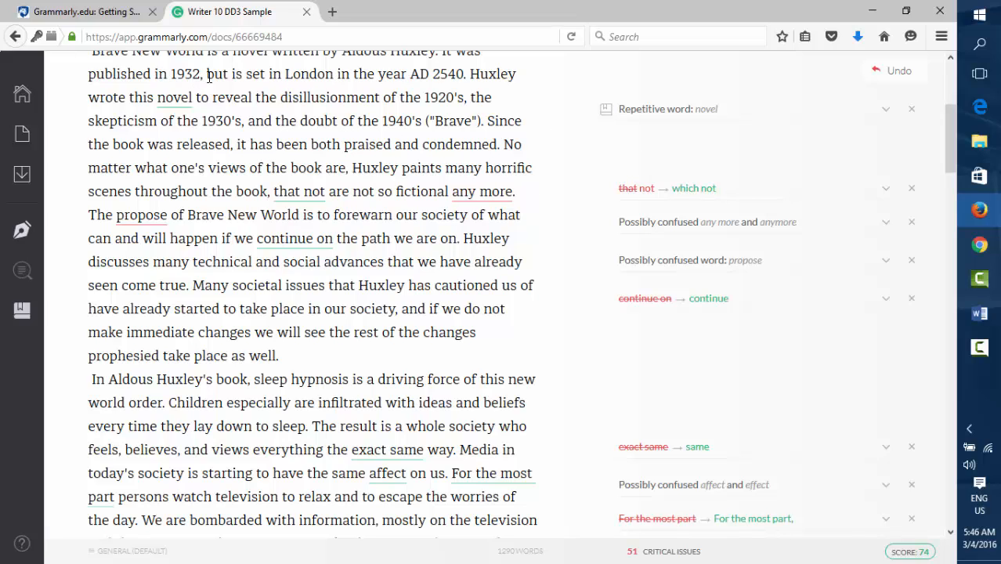
left_click_drag(225, 74, 159, 74)
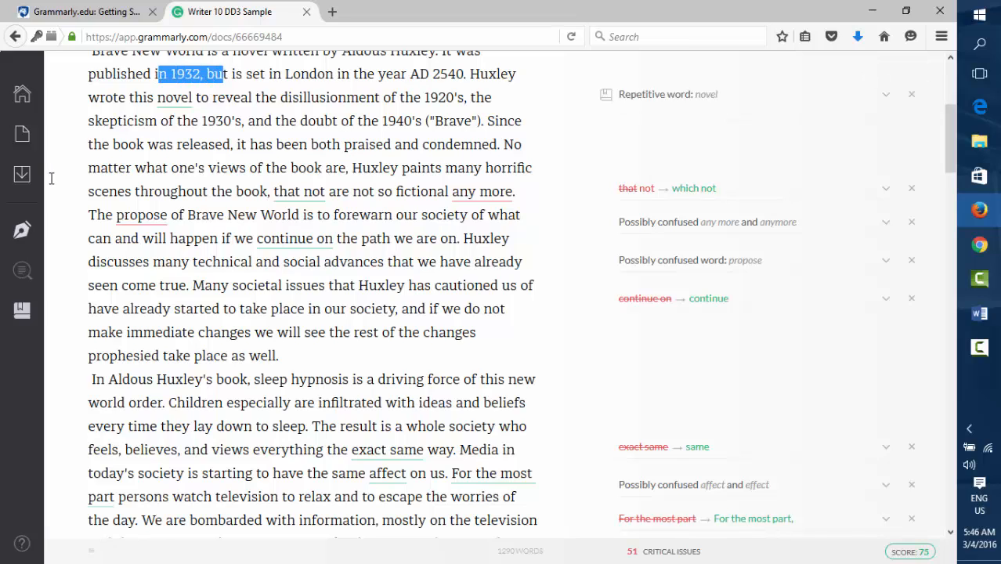
left_click(234, 98)
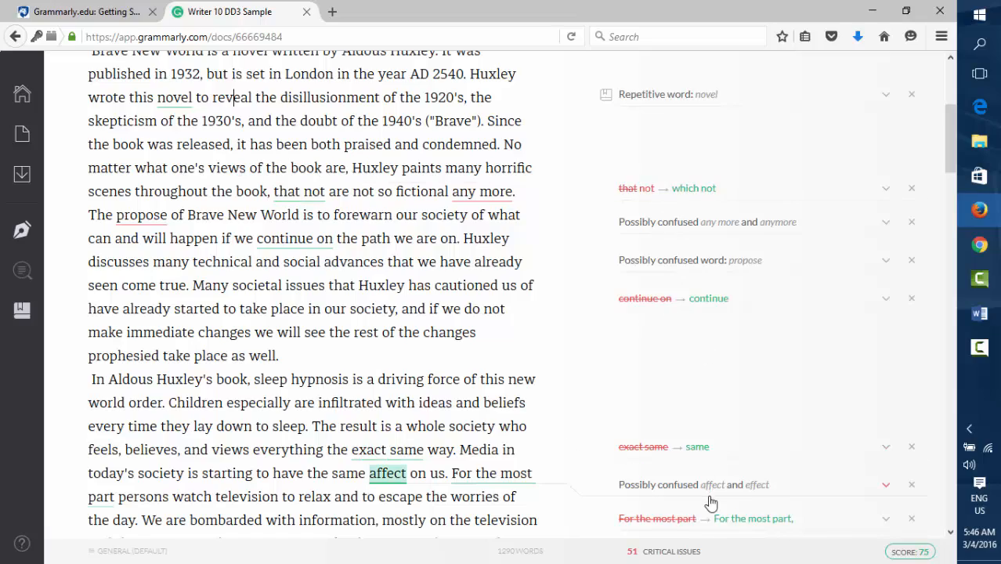
- Look through the remaining flagged issues across the whole essay, down to the Works Cited and back to the title
scroll(724, 456, "down", 5)
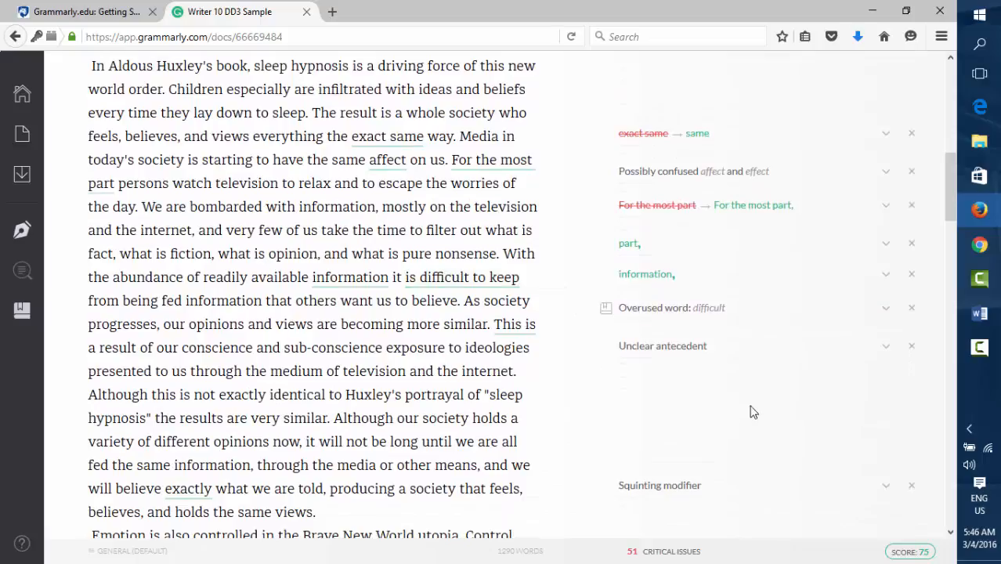
scroll(748, 409, "down", 5)
scroll(768, 407, "down", 15)
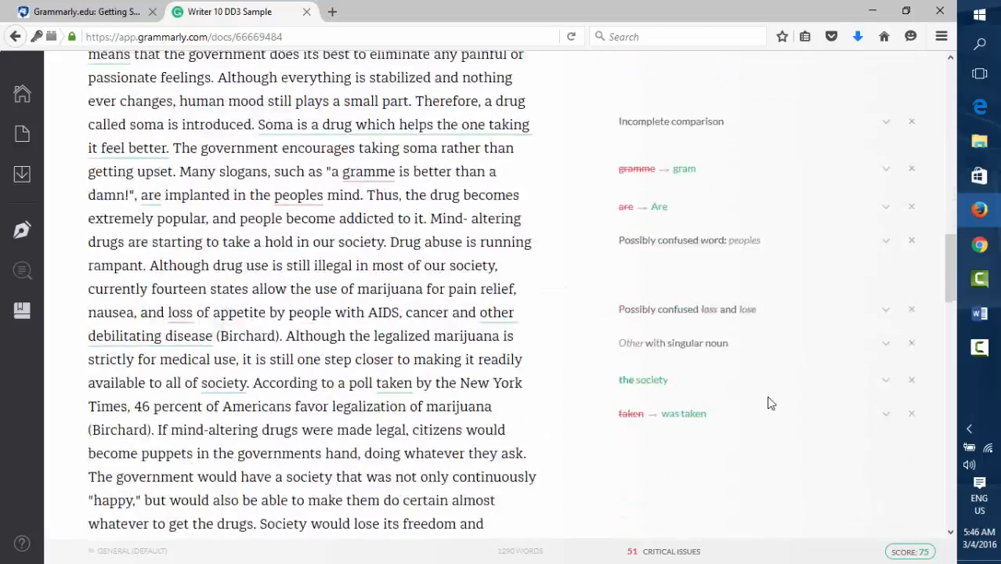
scroll(770, 402, "down", 13)
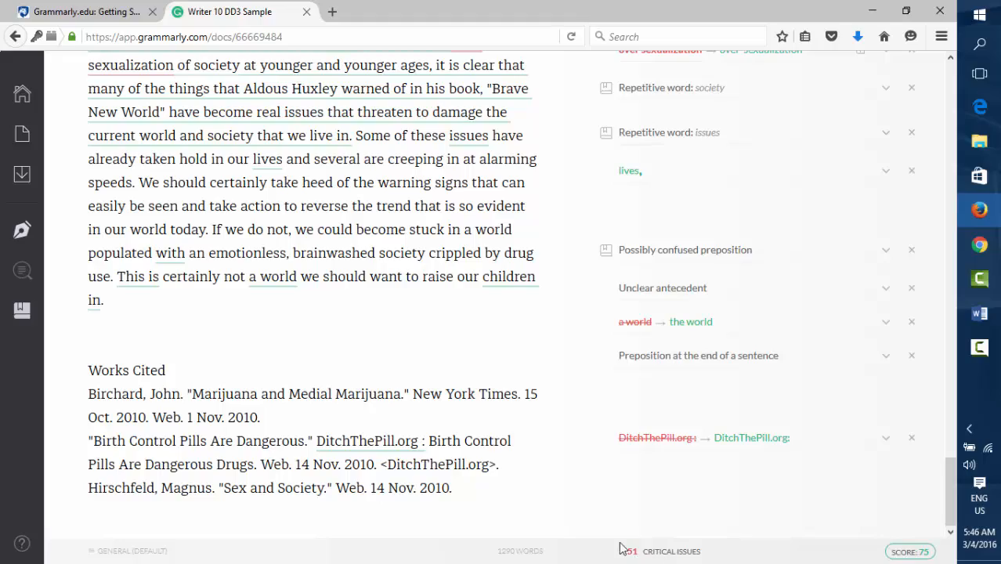
scroll(689, 454, "up", 10)
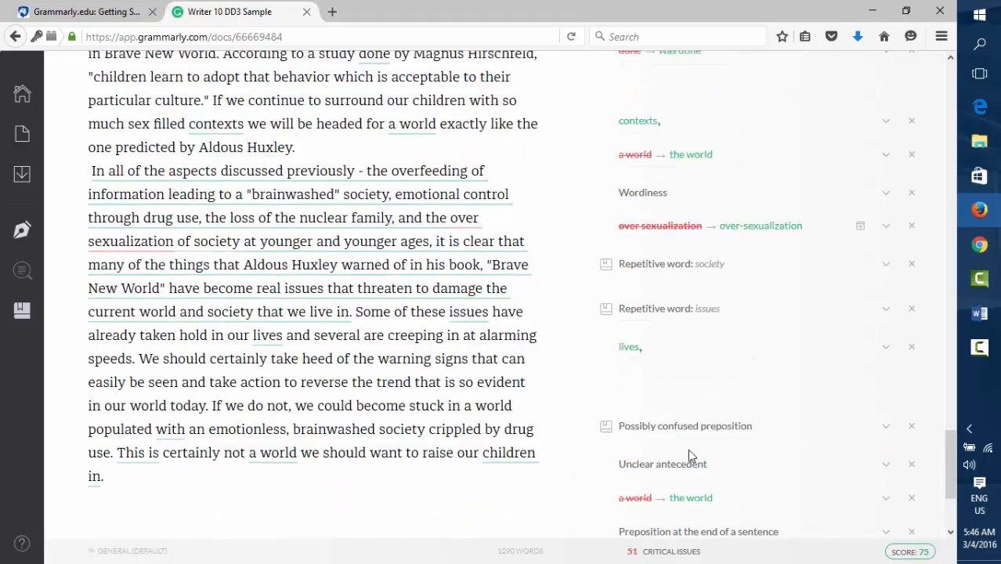
scroll(691, 454, "up", 10)
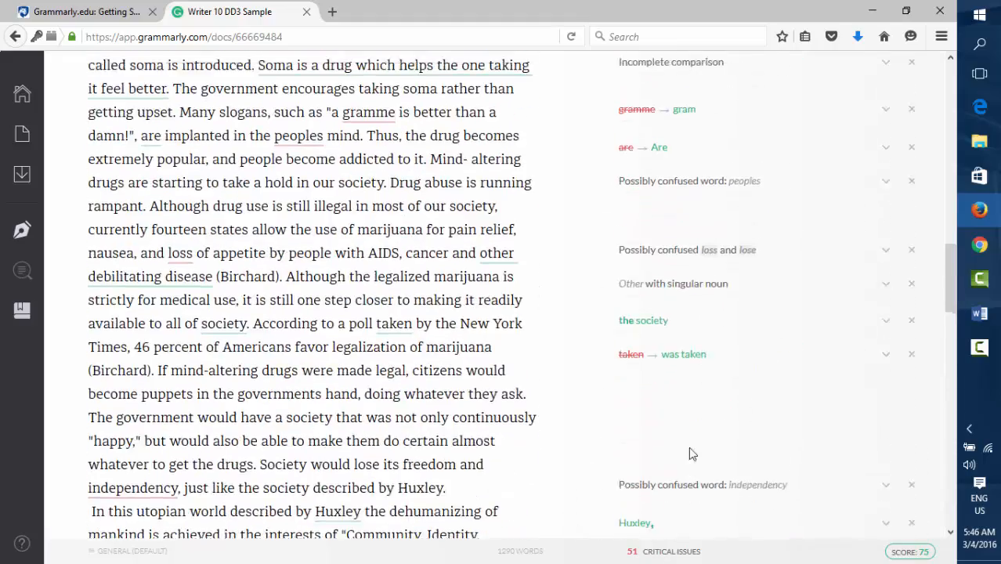
scroll(692, 452, "up", 8)
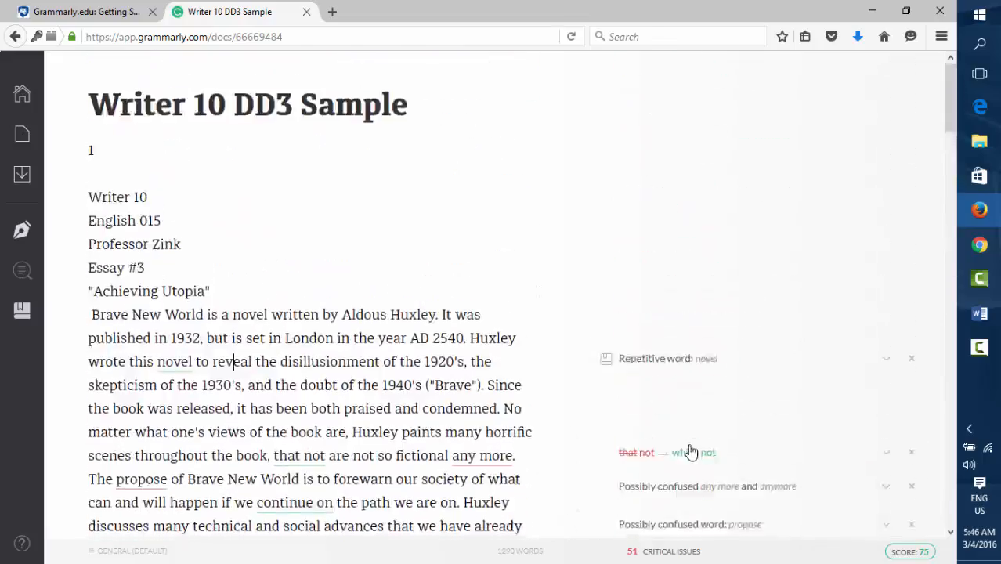
scroll(693, 452, "down", 12)
scroll(705, 445, "down", 3)
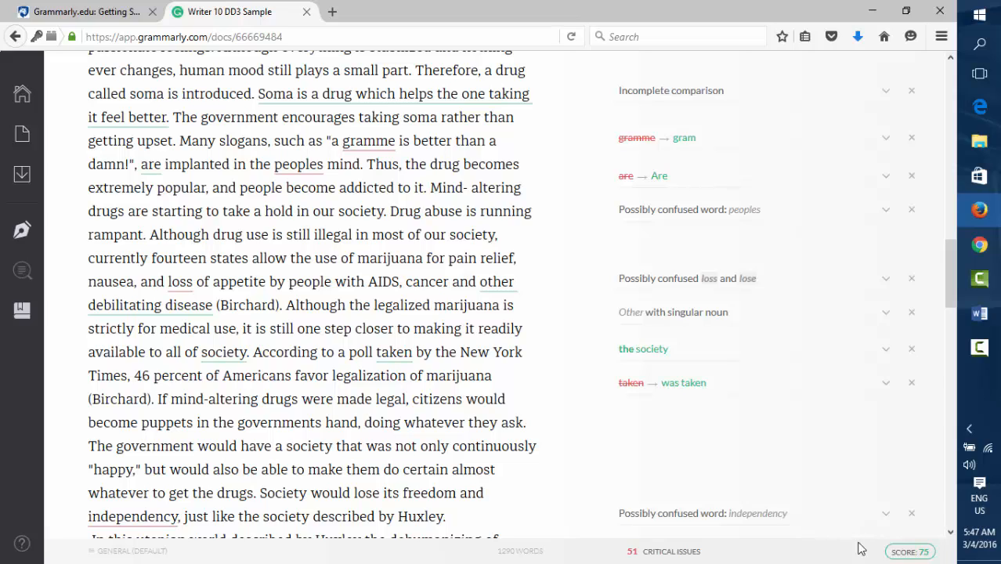
scroll(279, 348, "up", 1)
scroll(279, 349, "up", 20)
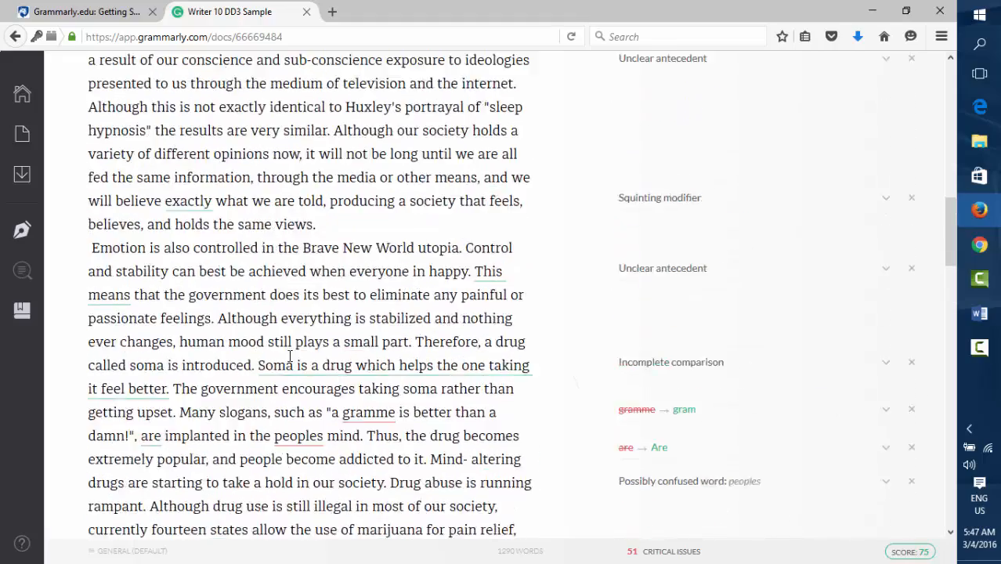
scroll(303, 362, "up", 2)
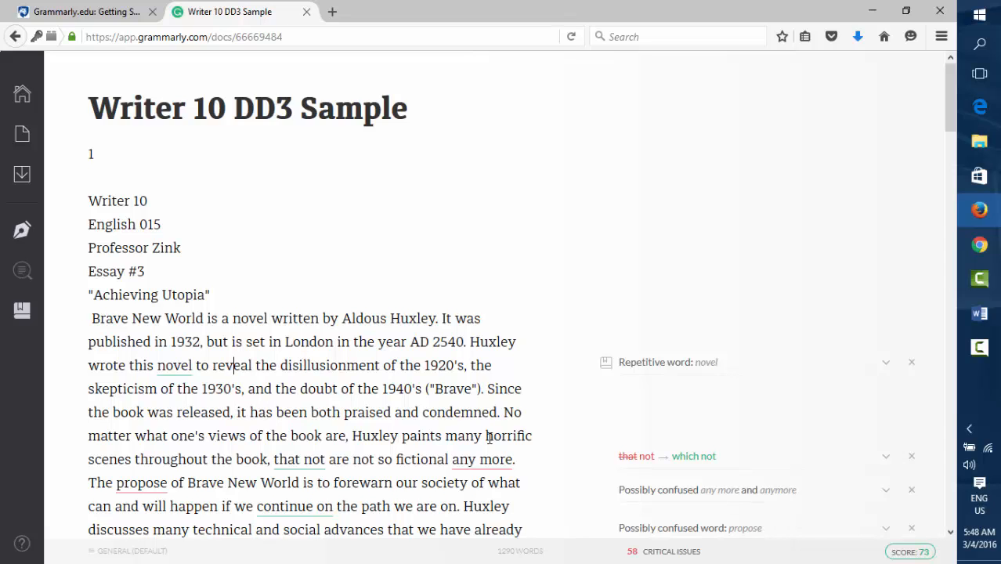
- Examine the flagged issues in the opening paragraphs, from the introduction through the paragraph on controlled emotion and soma
scroll(485, 437, "down", 3)
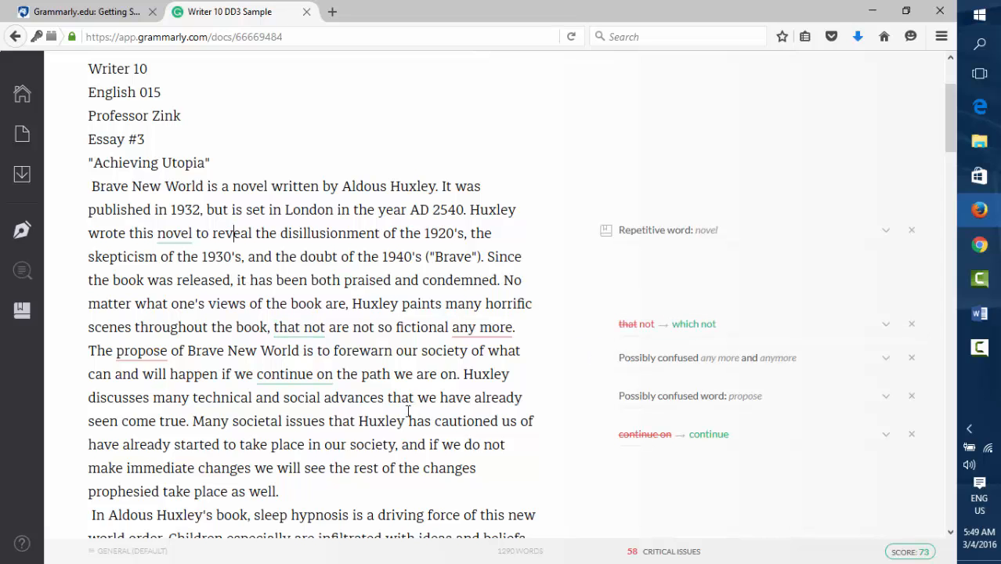
scroll(391, 396, "down", 1)
scroll(390, 384, "down", 5)
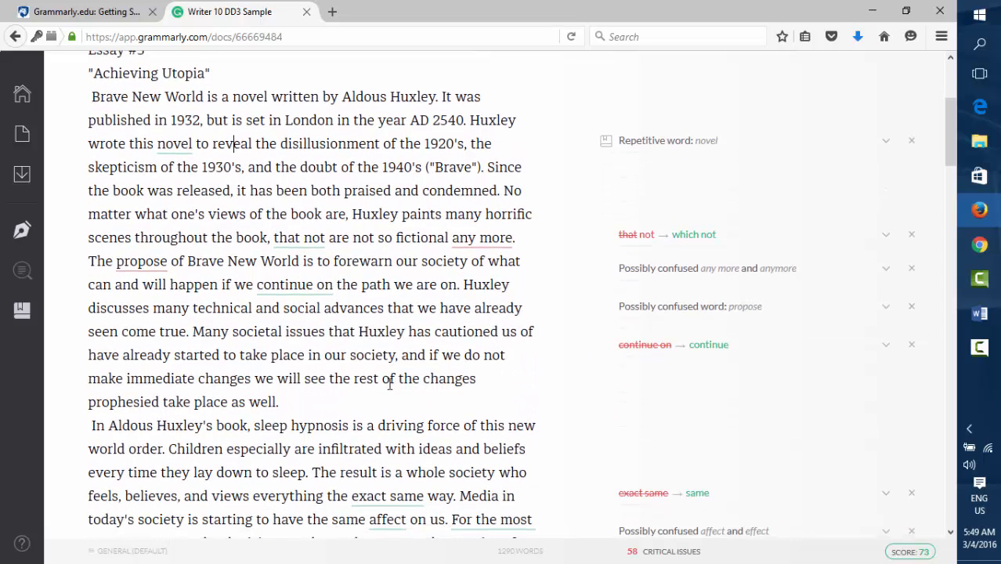
scroll(391, 377, "down", 4)
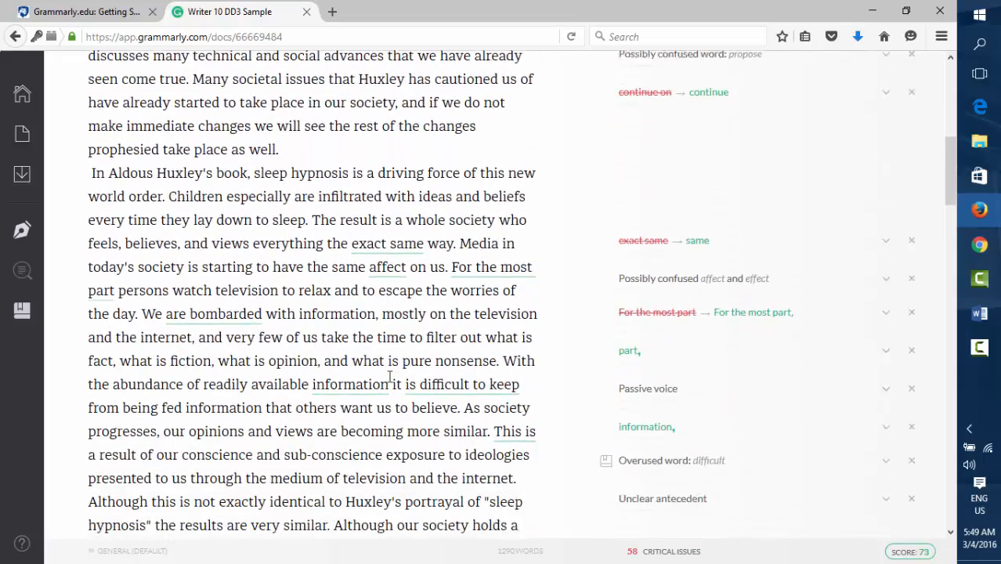
scroll(391, 378, "down", 4)
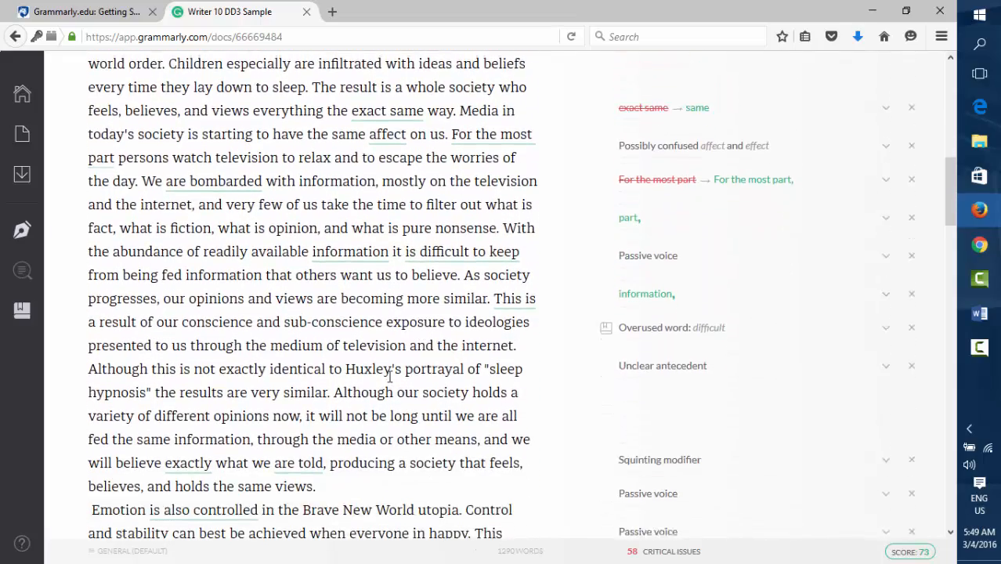
scroll(391, 374, "down", 4)
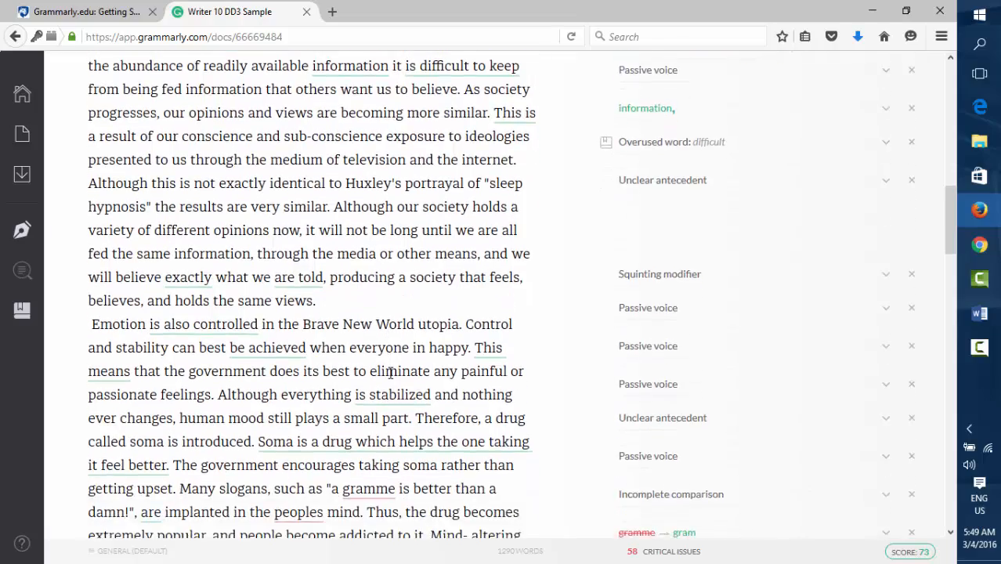
scroll(390, 374, "down", 1)
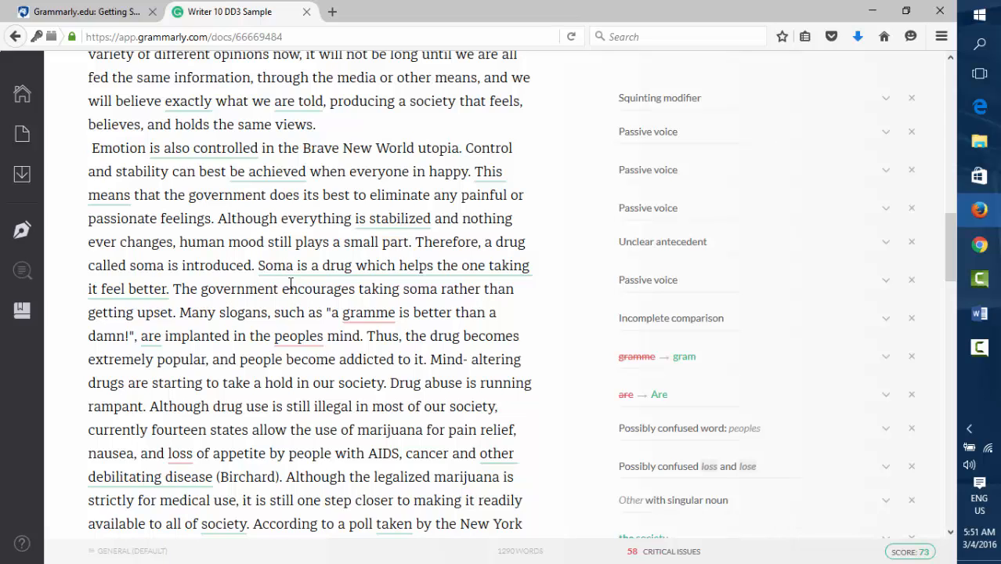
- Examine the flagged issues from the soma paragraph through the Works Cited, then return to the essay's title
scroll(289, 285, "down", 12)
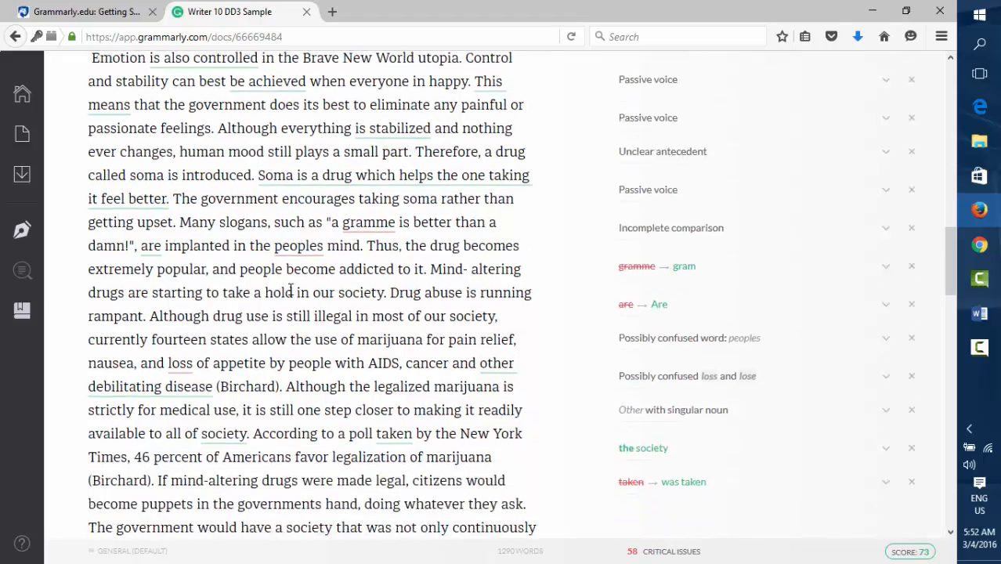
scroll(291, 295, "down", 14)
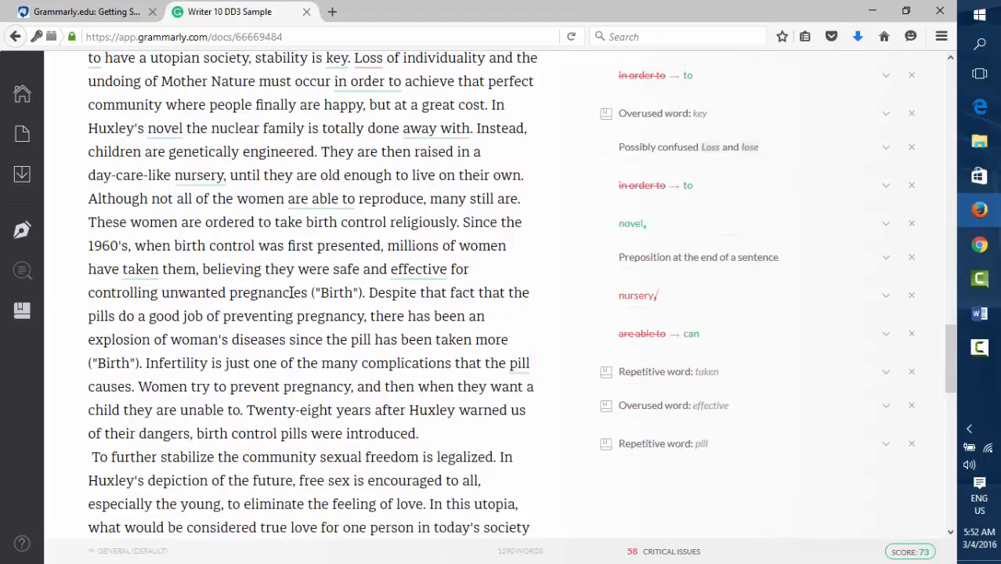
scroll(291, 295, "down", 10)
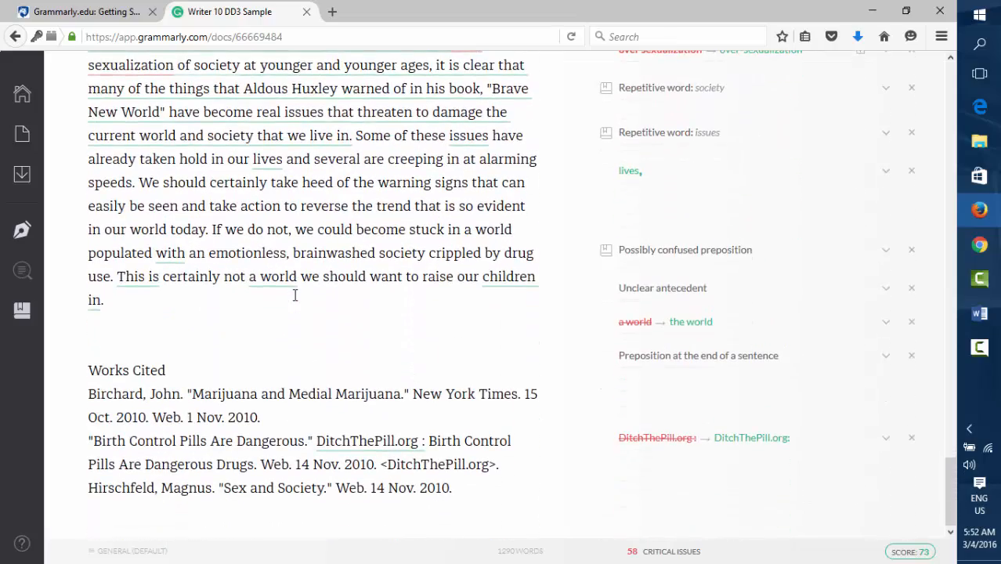
scroll(294, 297, "up", 20)
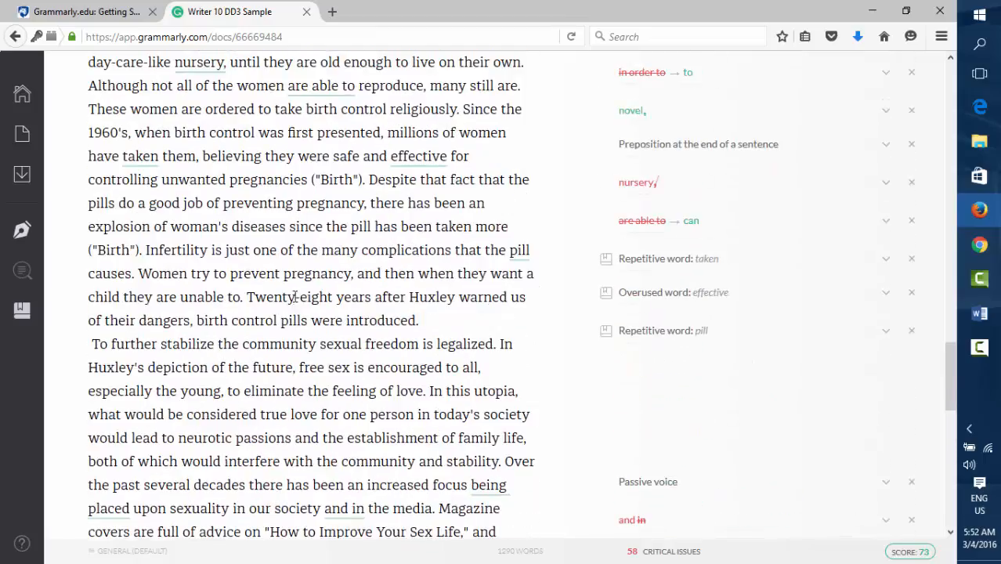
scroll(295, 297, "up", 20)
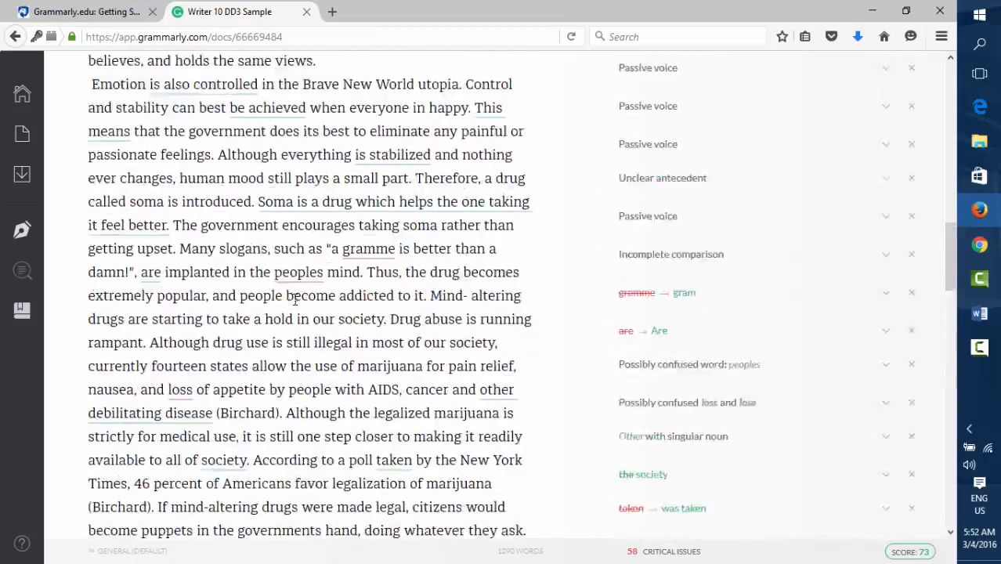
scroll(295, 296, "up", 9)
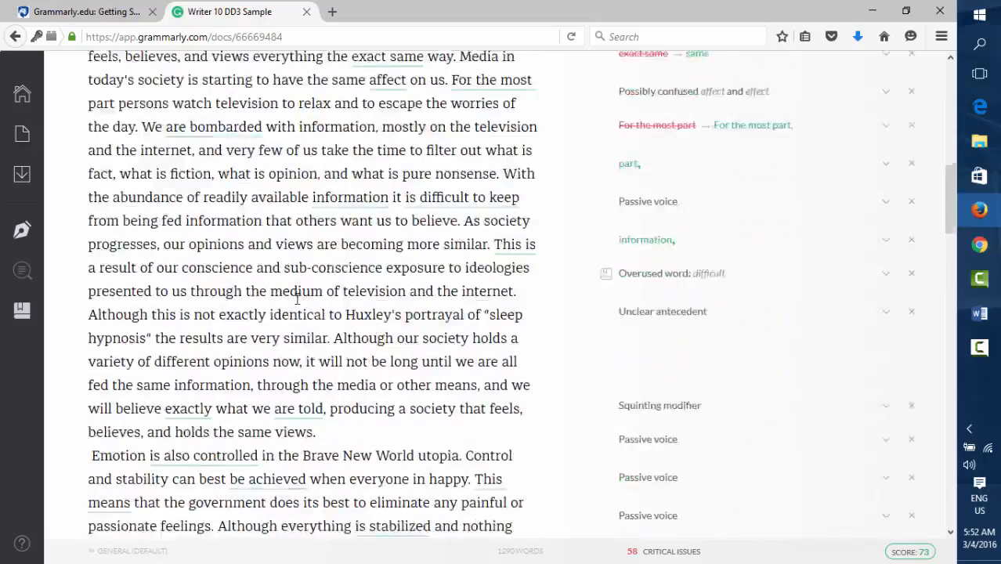
scroll(296, 298, "down", 20)
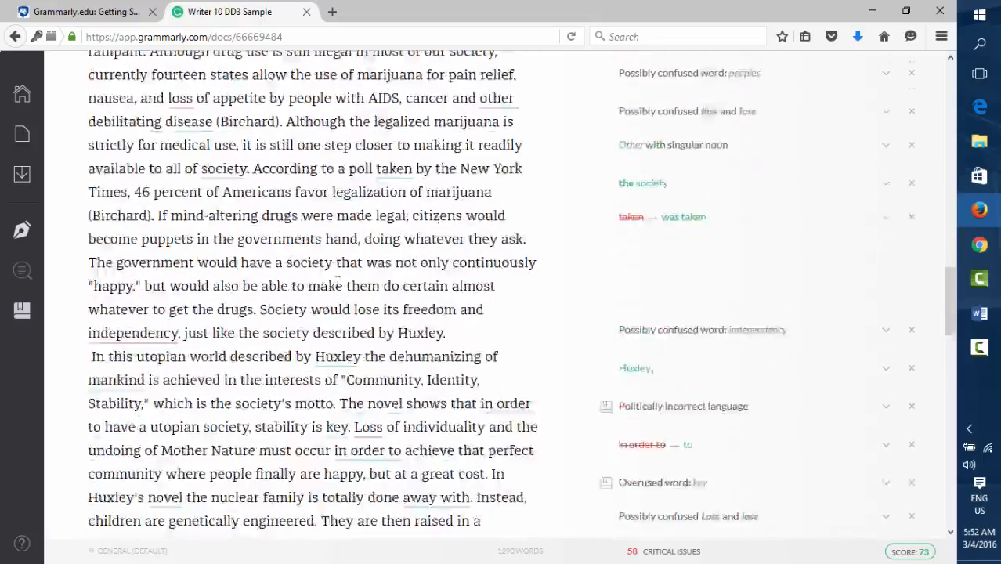
scroll(335, 278, "up", 20)
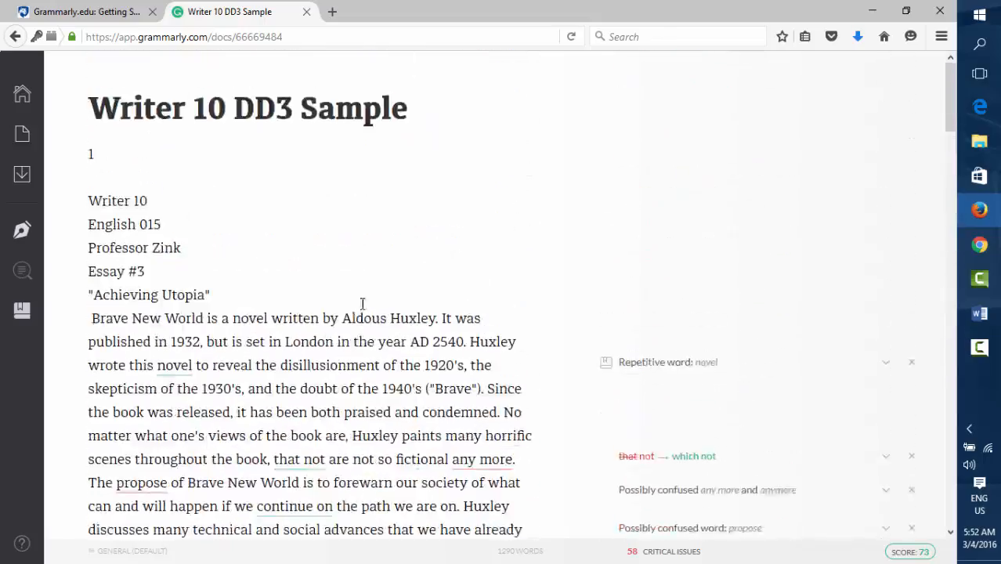
mouse_move(25, 173)
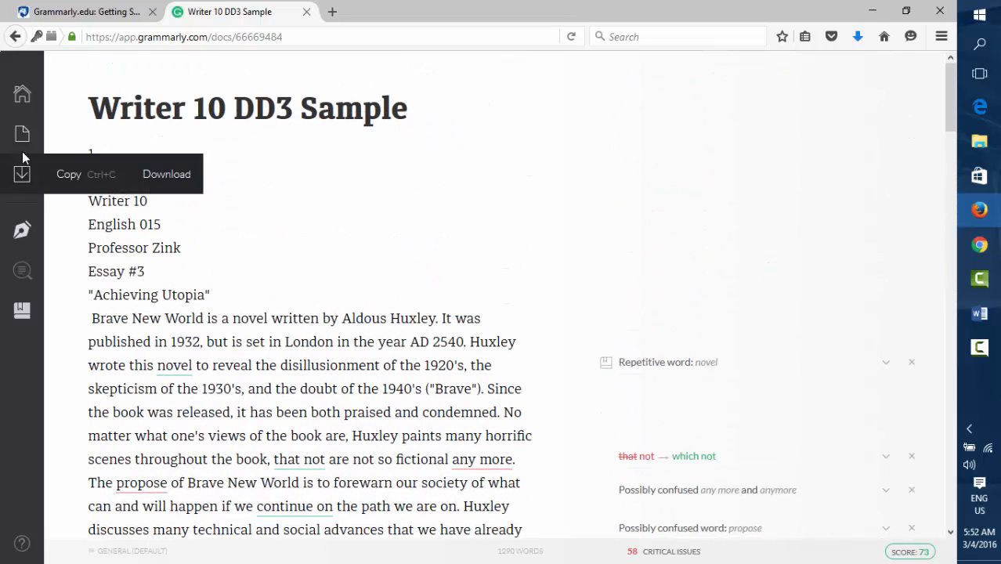
mouse_move(24, 144)
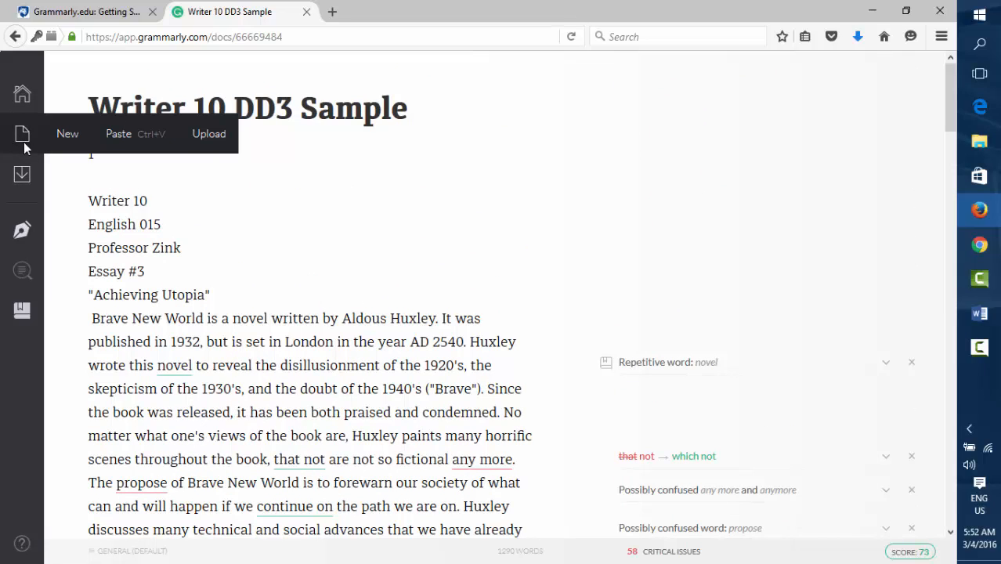
mouse_move(23, 230)
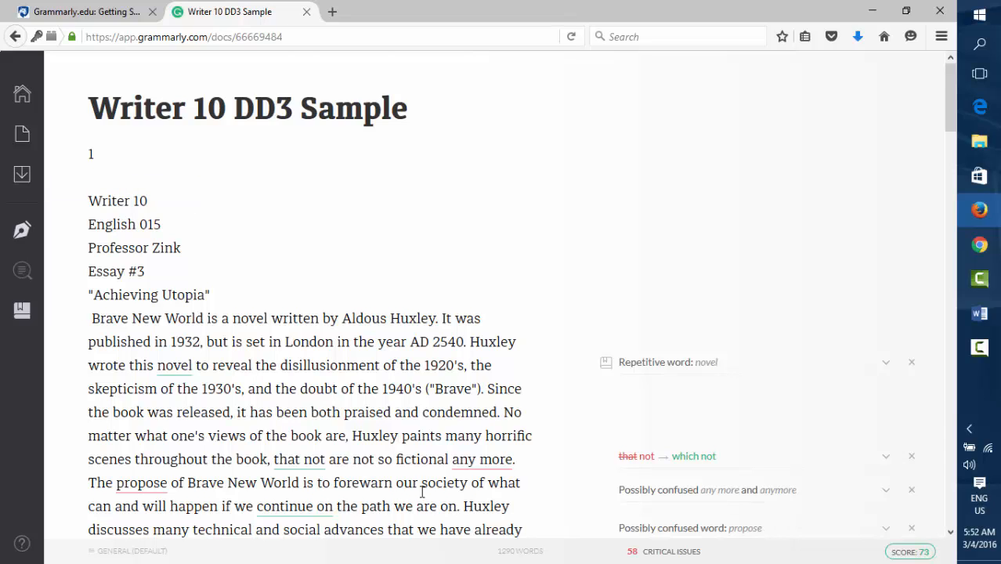
- Reword the flagged phrase "that not are not so fictional" in the opening paragraph as "that are not so fictional"
scroll(414, 465, "down", 2)
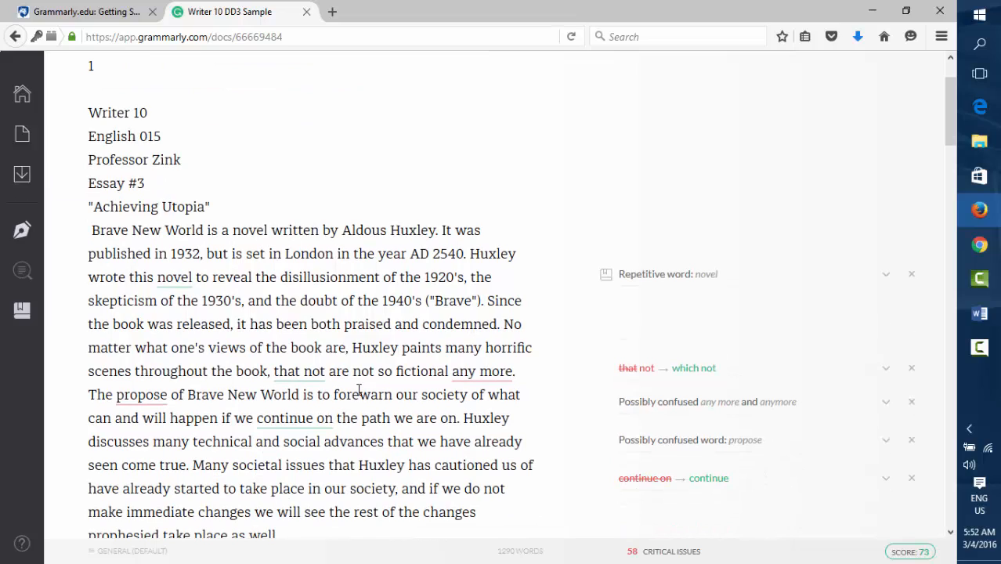
left_click(305, 373)
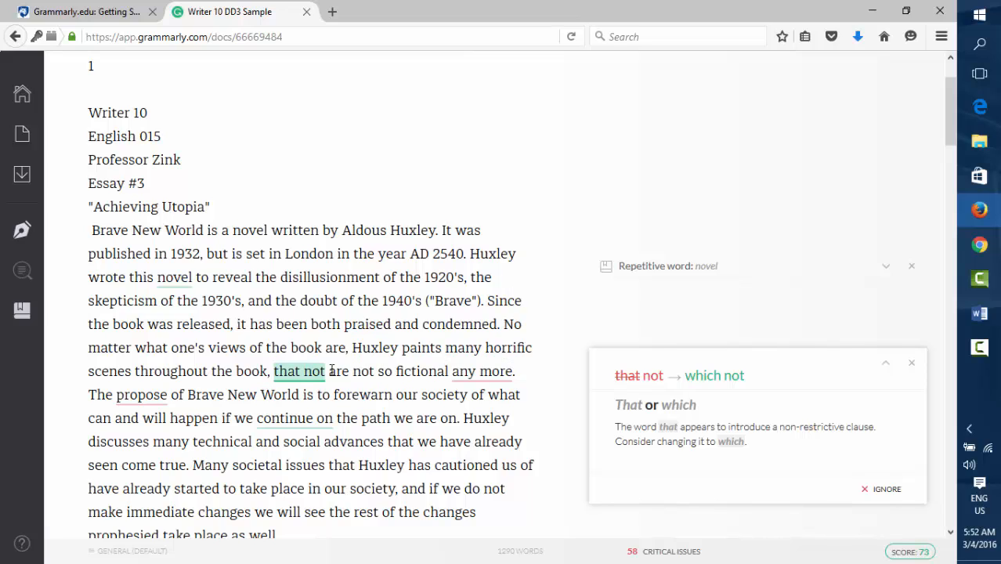
type("are")
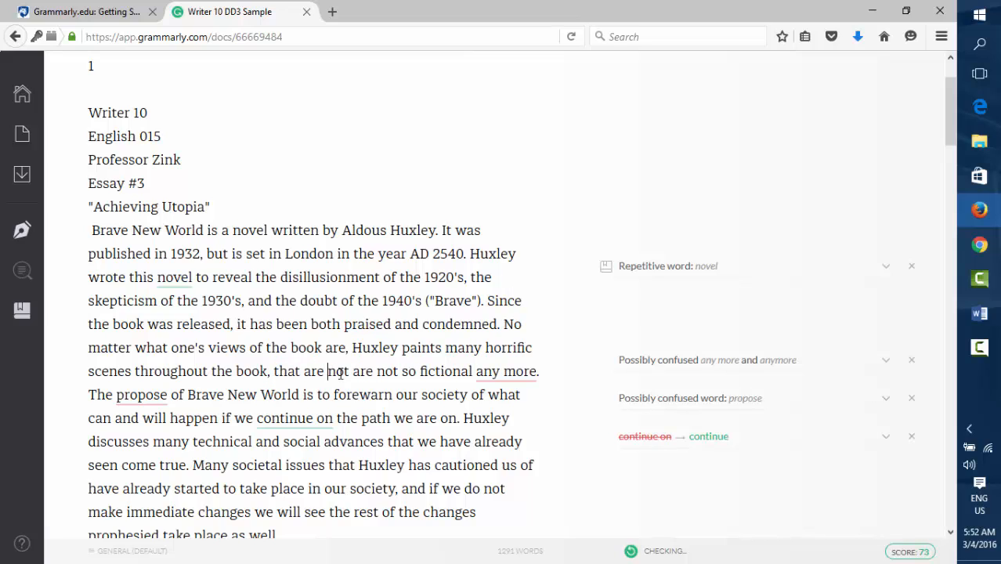
left_click(404, 375)
key("BackSpace")
key("BackSpace")
key("BackSpace")
key("BackSpace")
key("BackSpace")
key("BackSpace")
key("BackSpace")
key("BackSpace")
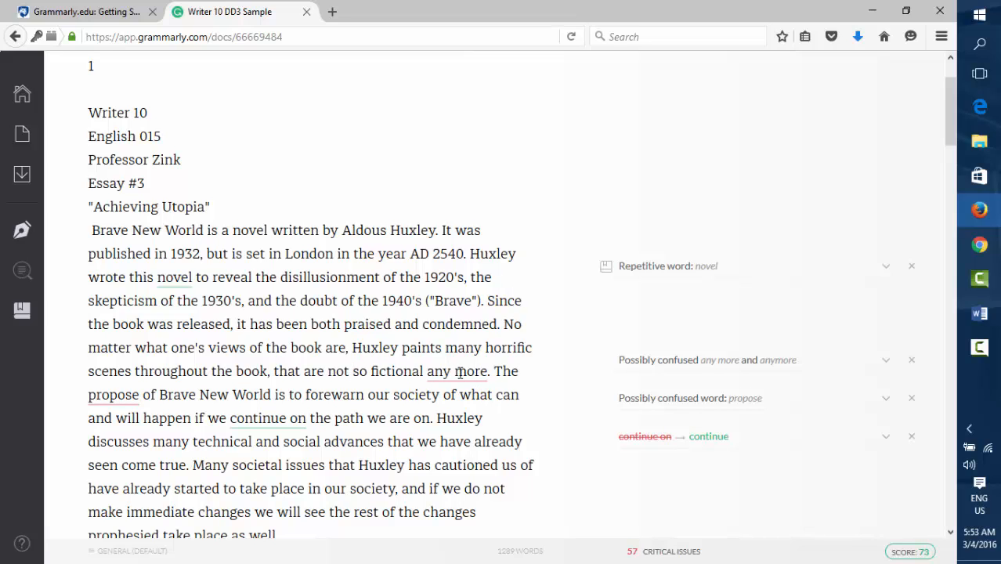
- Check the confused-word alert on "any more" in the opening paragraph and accept the replacement "anymore"
left_click(456, 373)
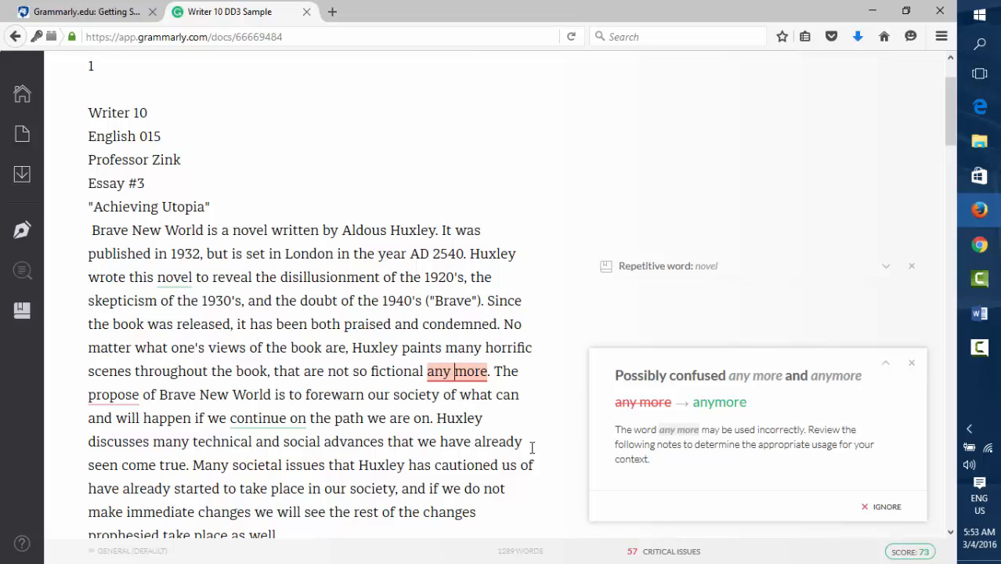
left_click(721, 413)
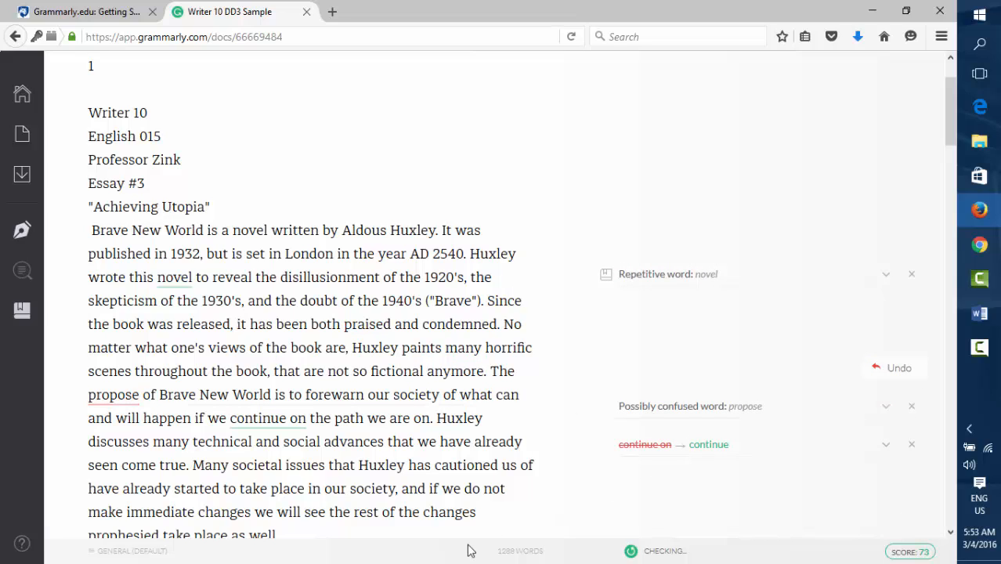
left_click(429, 392)
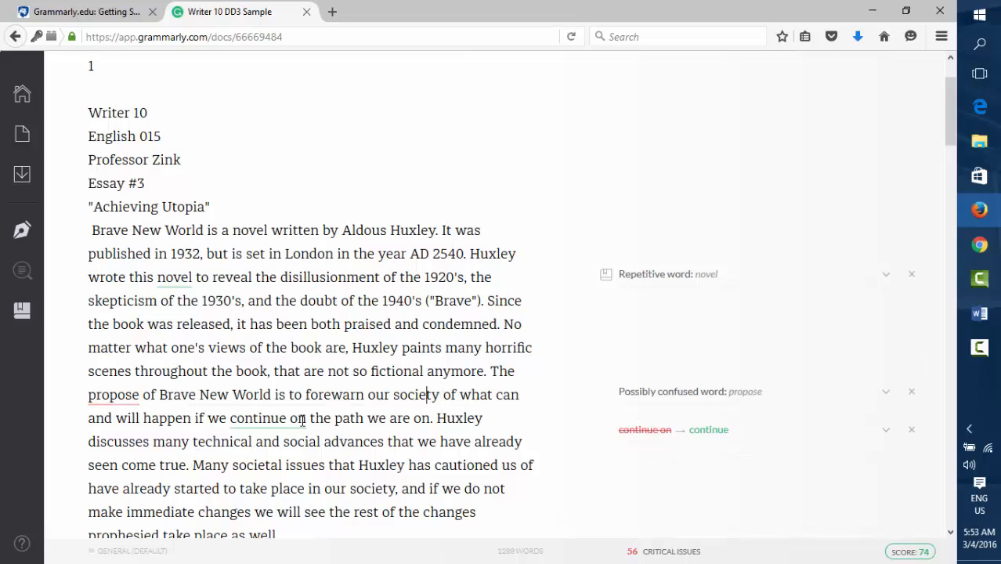
- Check the confused-word alert on "propose" and correct the word to "purpose" in the essay text
left_click(110, 396)
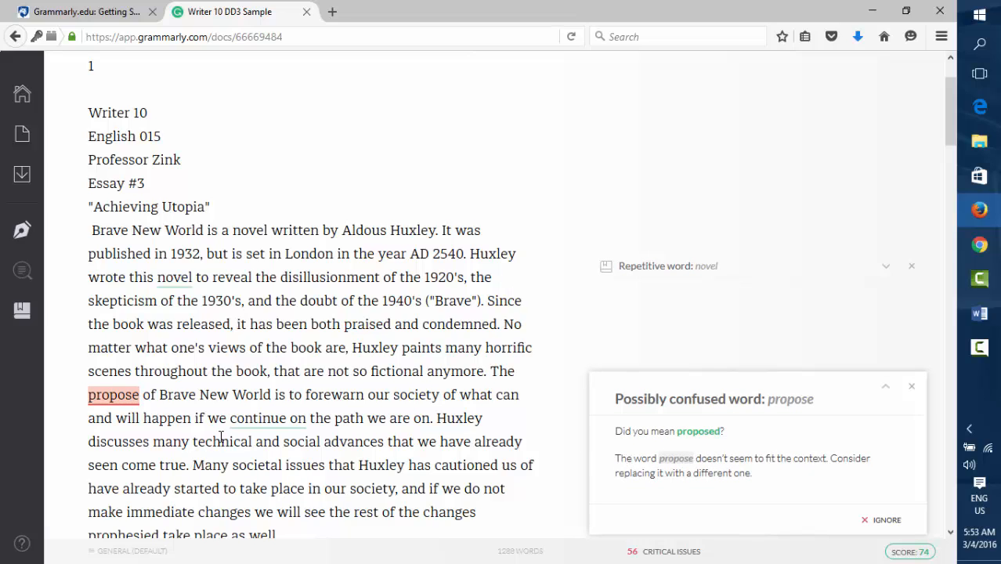
key("BackSpace")
key("BackSpace")
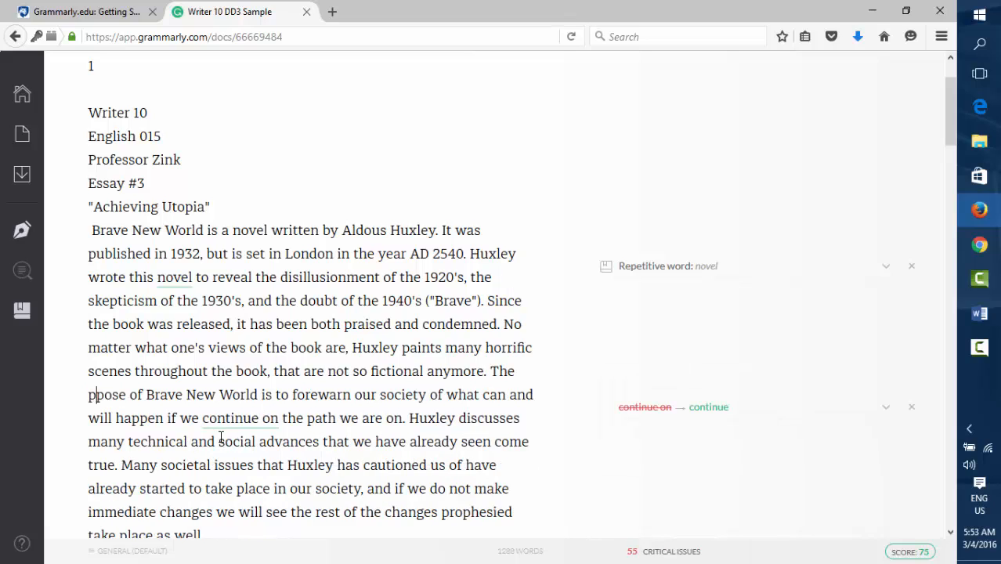
type("ur")
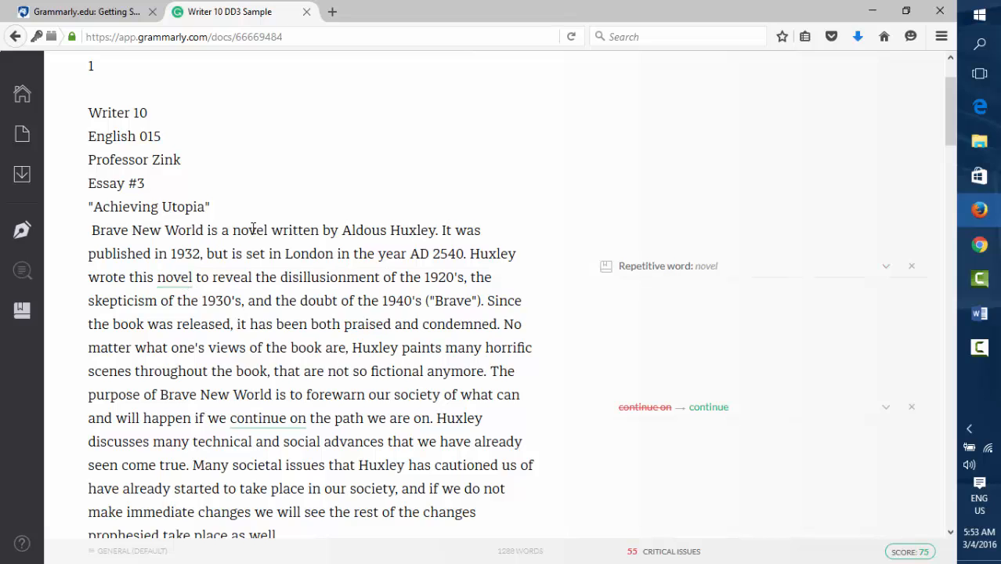
- Dismiss the repetitive word alert on "novel" in the opening paragraph, keeping the word
left_click(913, 270)
scroll(812, 298, "down", 3)
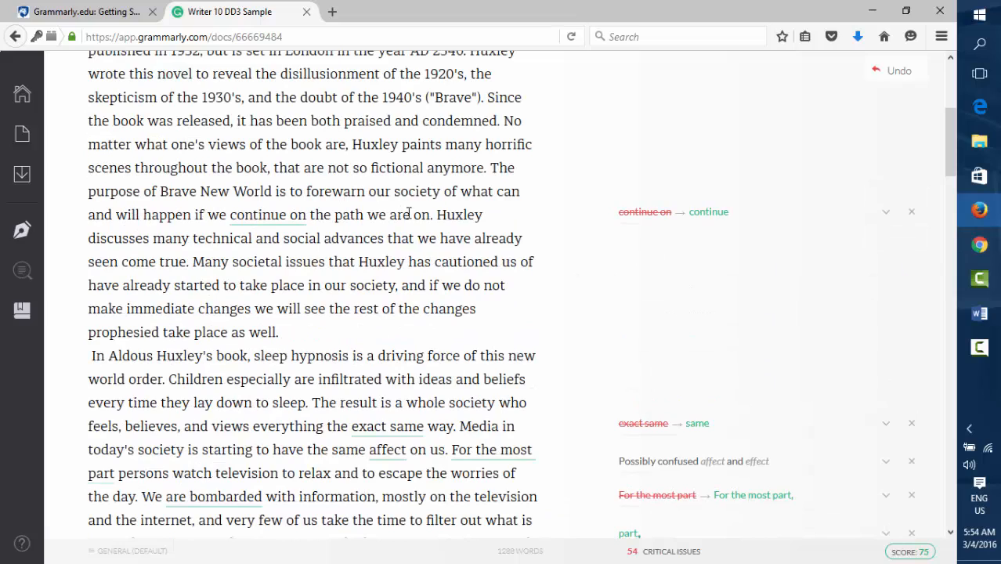
scroll(348, 236, "up", 2)
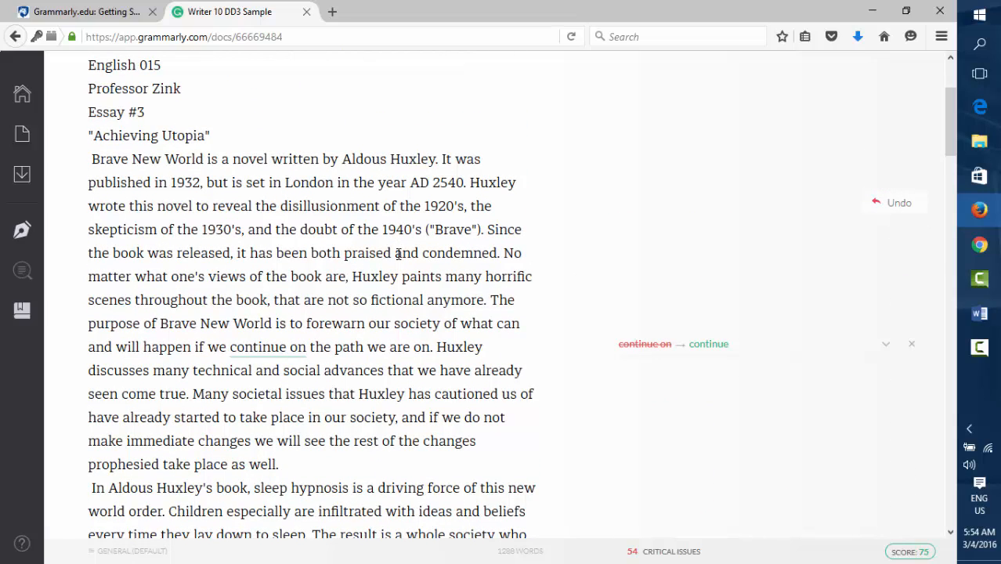
scroll(413, 311, "down", 1)
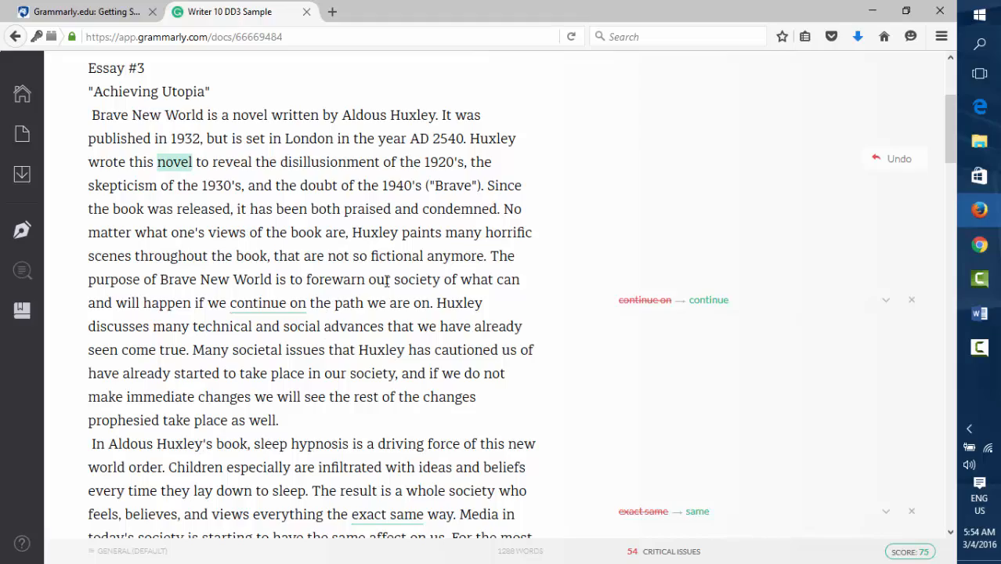
- Download the revised essay as the Word document Writer 10 DD3 Sample.edited.docx
scroll(321, 350, "down", 4)
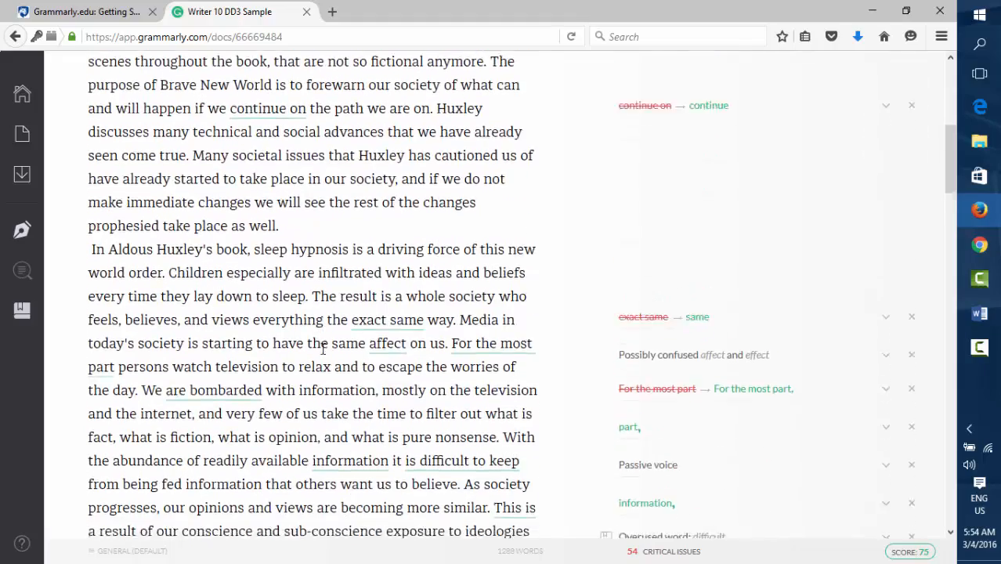
scroll(322, 350, "up", 9)
scroll(322, 350, "up", 2)
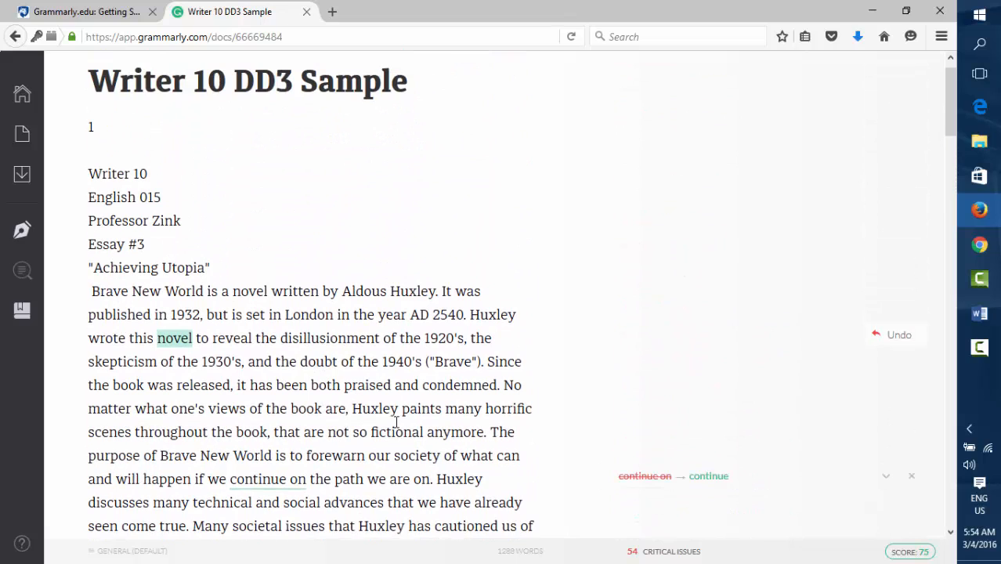
scroll(314, 353, "down", 2)
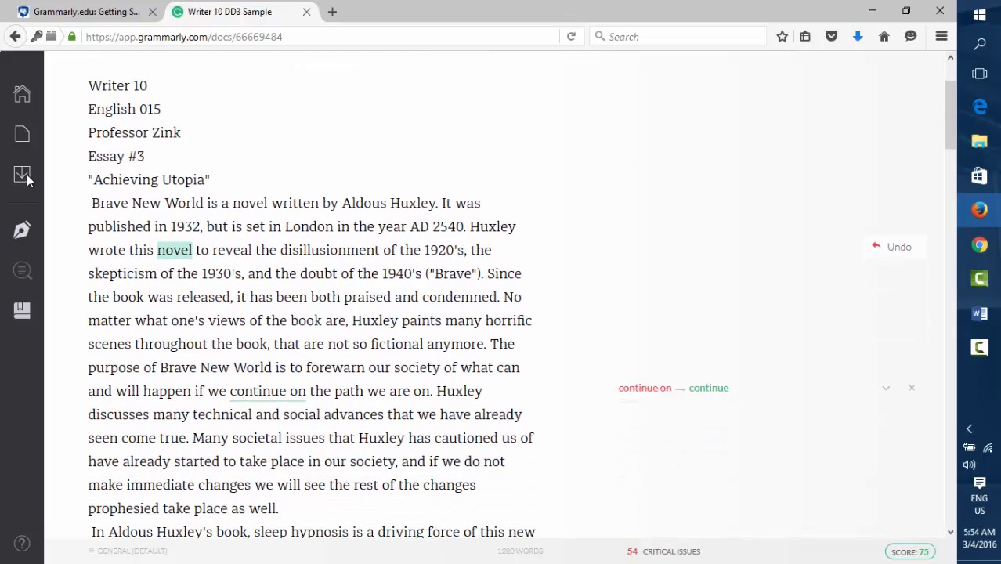
mouse_move(30, 176)
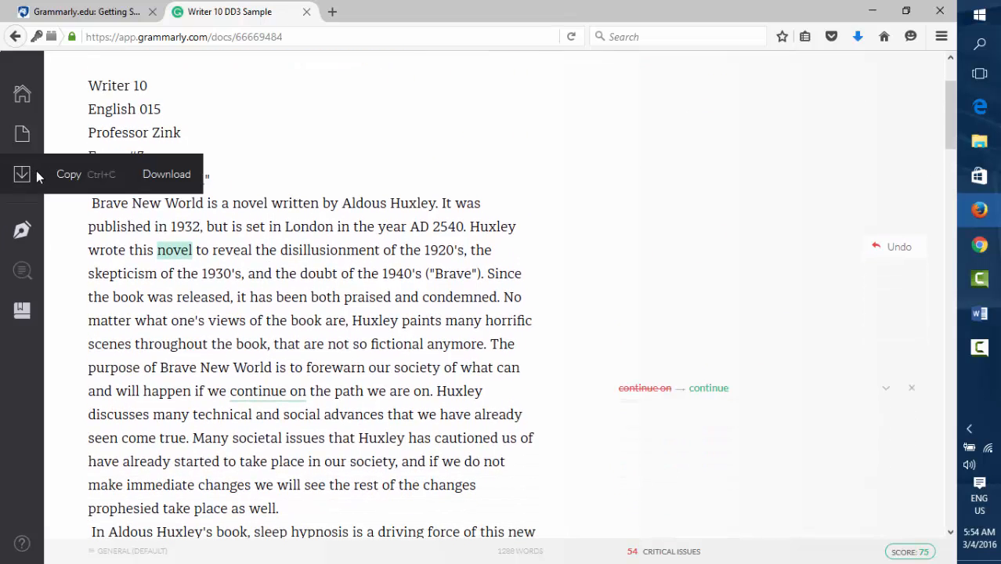
left_click(175, 177)
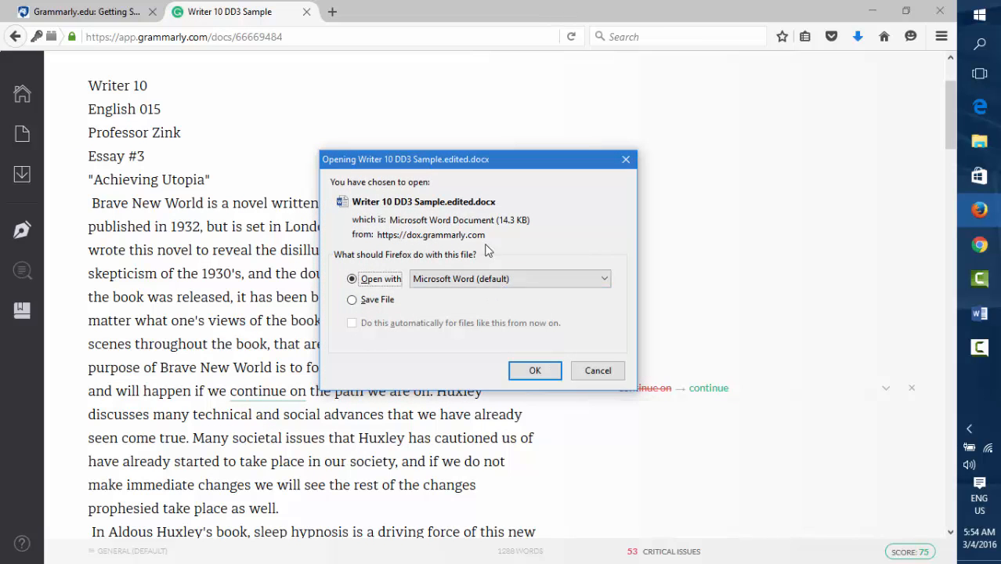